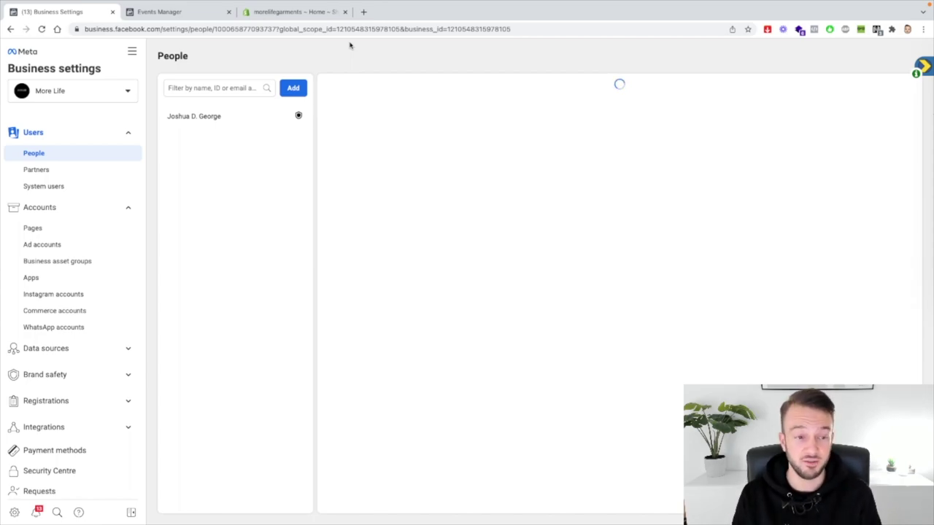
# From the More Life business's Apps list, choose to create a new app ID.
pyautogui.scroll(-3, 66, 234)
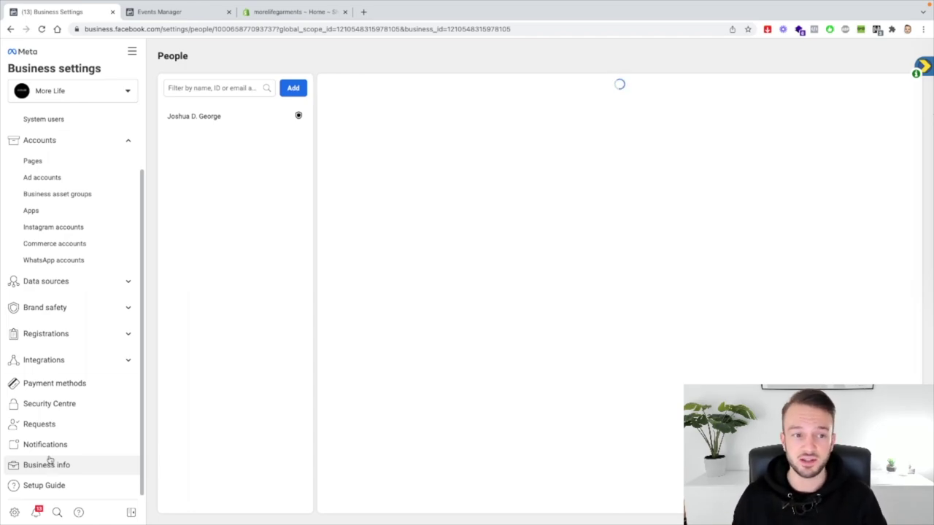
pyautogui.click(40, 213)
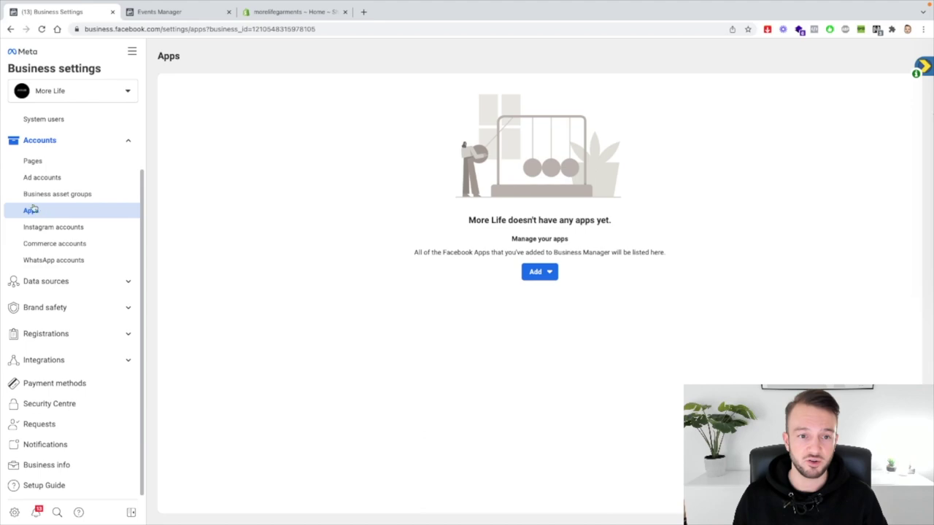
pyautogui.click(544, 272)
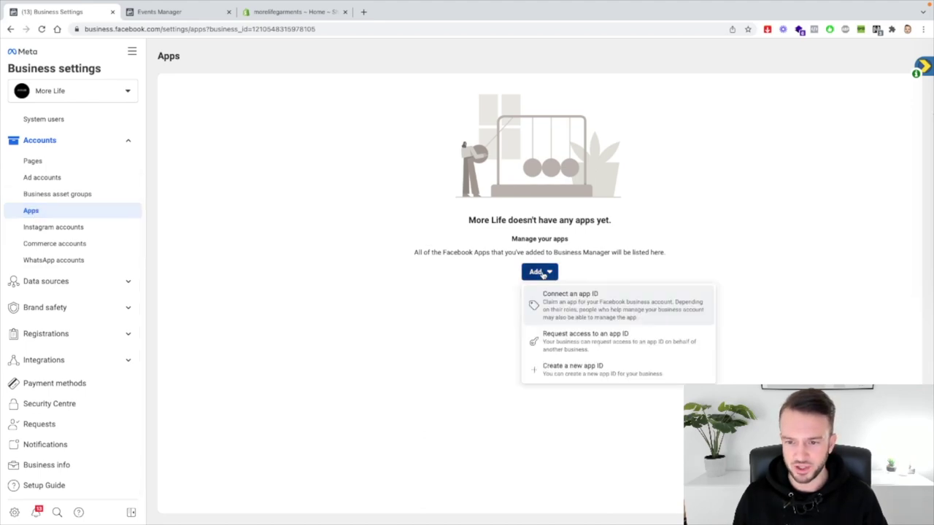
pyautogui.click(555, 369)
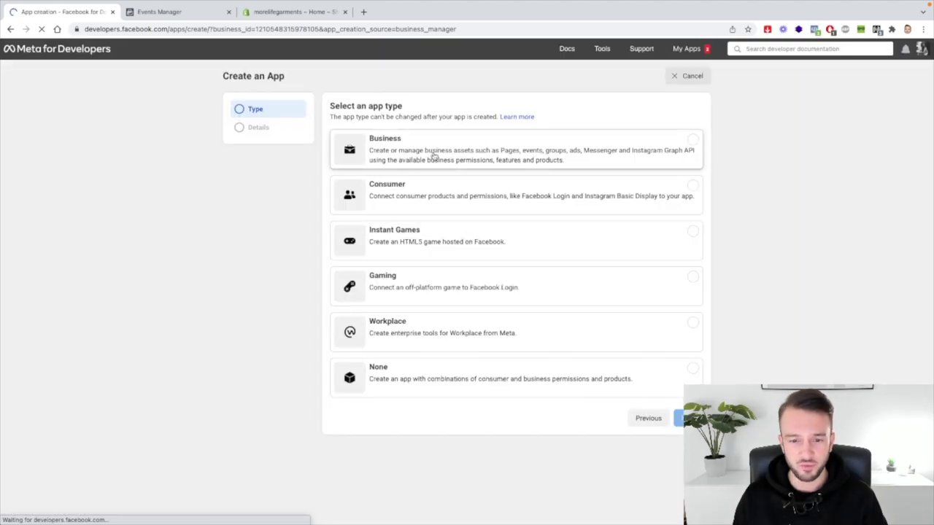
# Create a Business-type app with the display name 'Demo'.
pyautogui.click(430, 155)
pyautogui.click(682, 416)
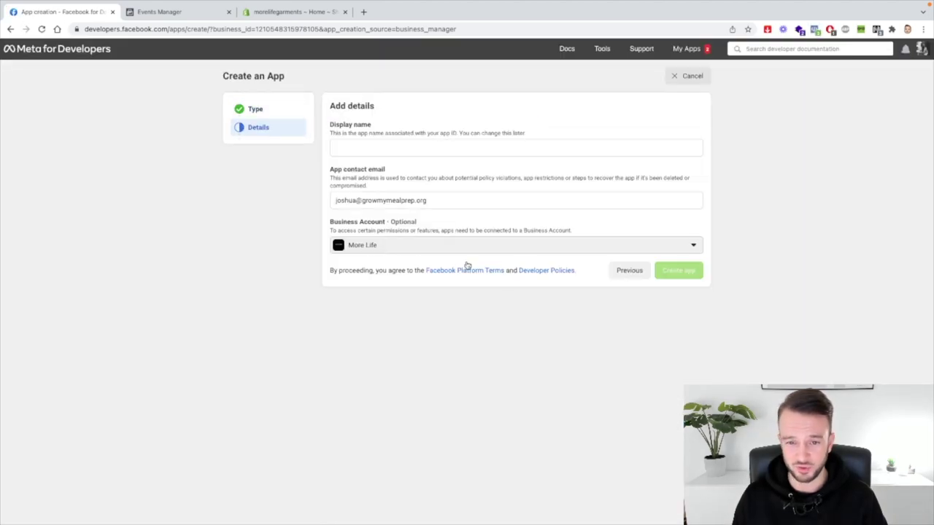
pyautogui.click(386, 147)
pyautogui.write('Demo')
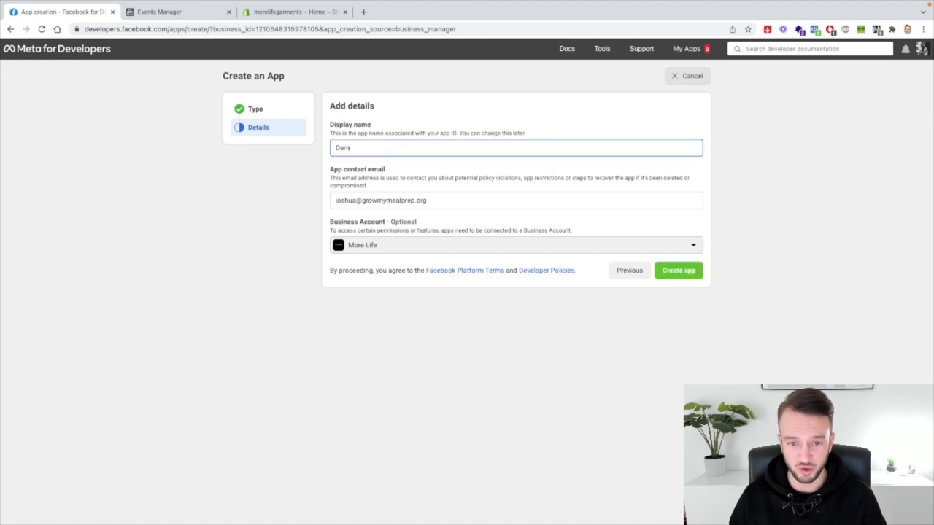
pyautogui.click(671, 270)
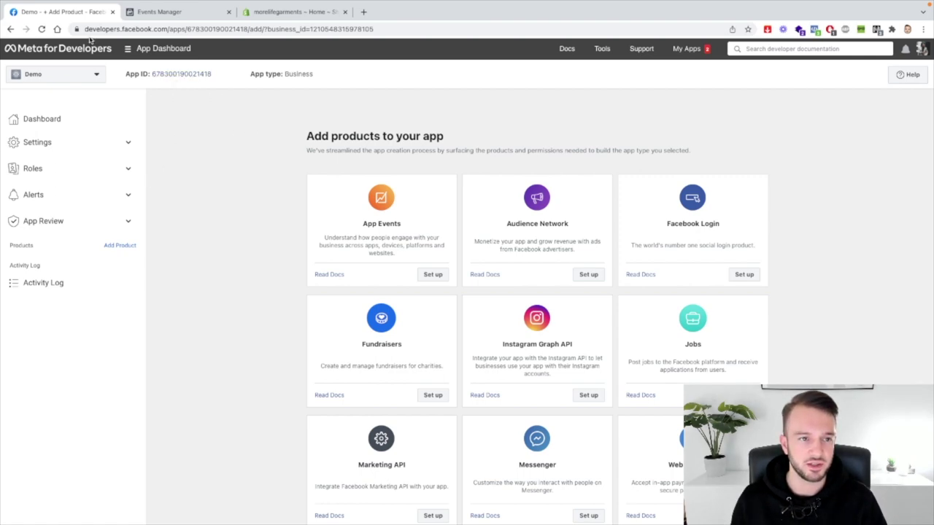
pyautogui.click(117, 29)
# Load business.facebook.com and expand the Brand safety settings.
pyautogui.write('busine')
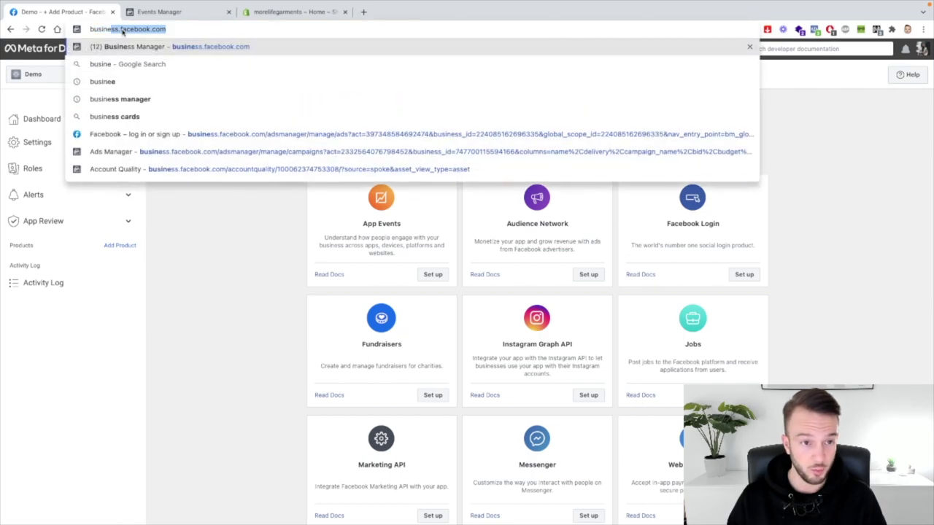
pyautogui.press('Return')
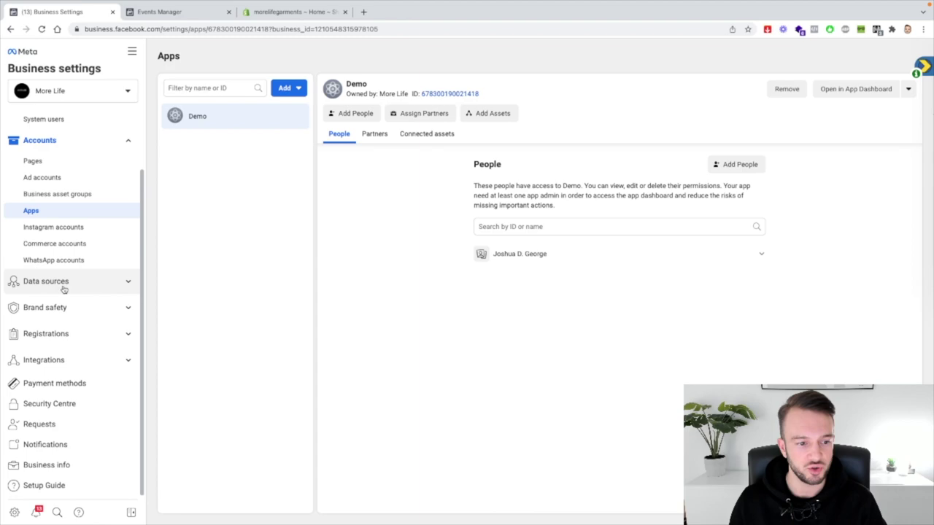
pyautogui.click(69, 314)
# Copy the HTML meta-tag verification code for morelifegarments.com from the Domains list.
pyautogui.click(36, 328)
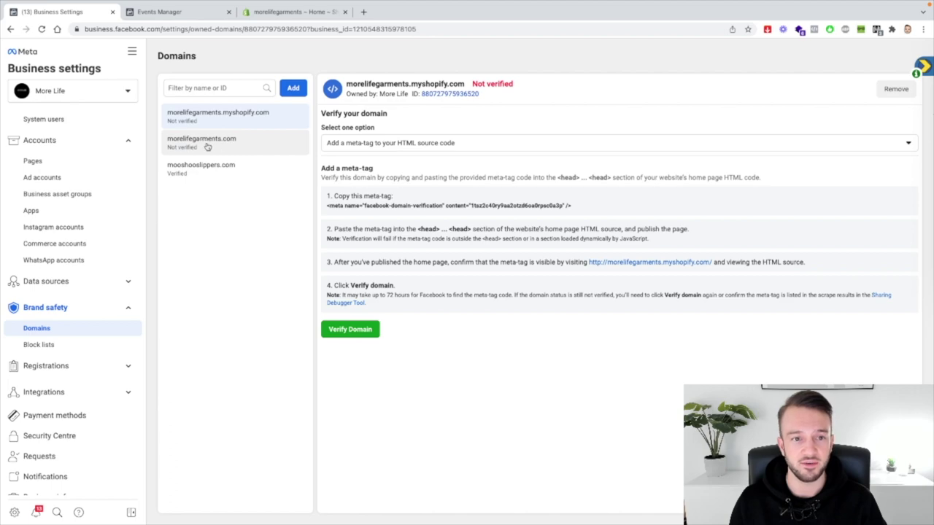
pyautogui.click(248, 147)
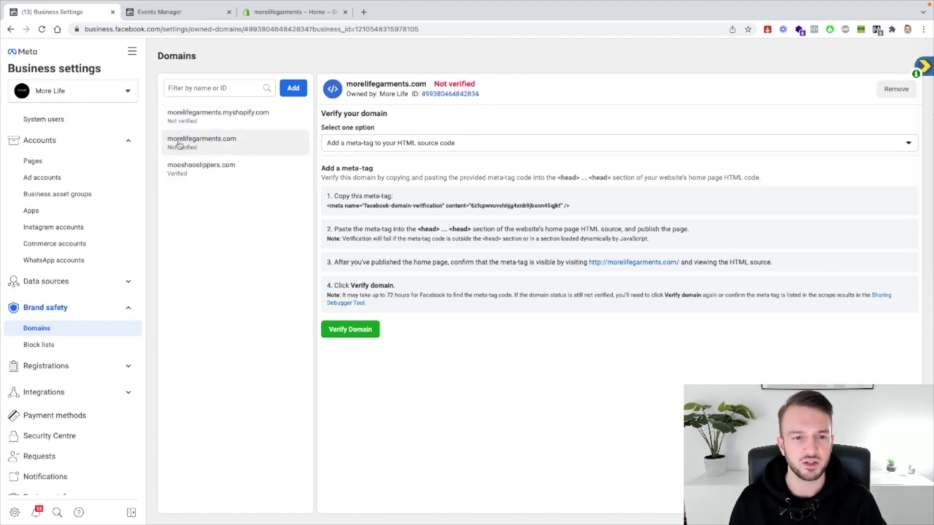
pyautogui.click(372, 145)
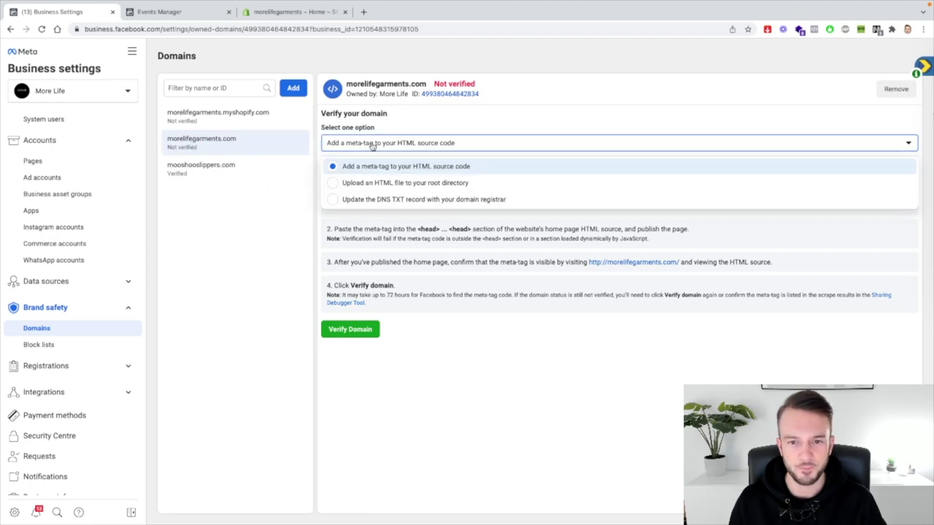
pyautogui.click(396, 170)
pyautogui.click(408, 209)
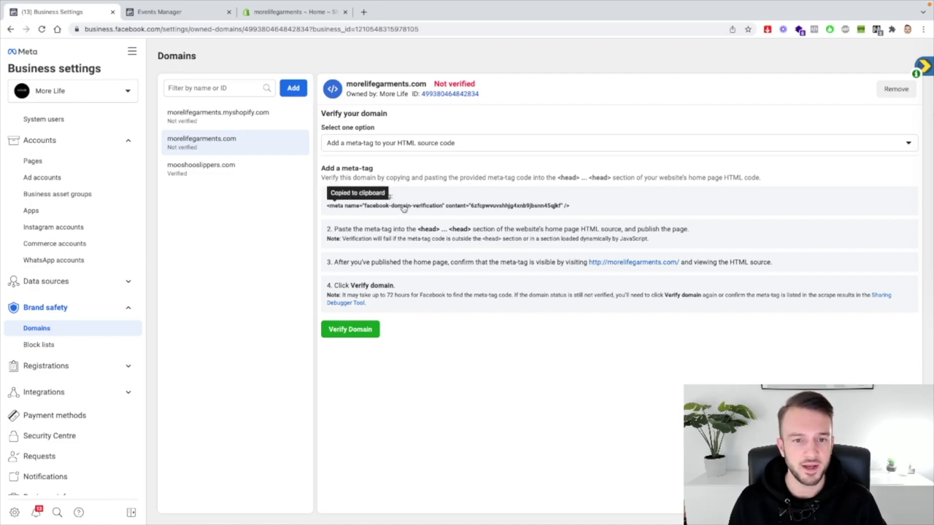
# Open the code editor for the live Prestige theme in Shopify.
pyautogui.click(270, 14)
pyautogui.click(38, 218)
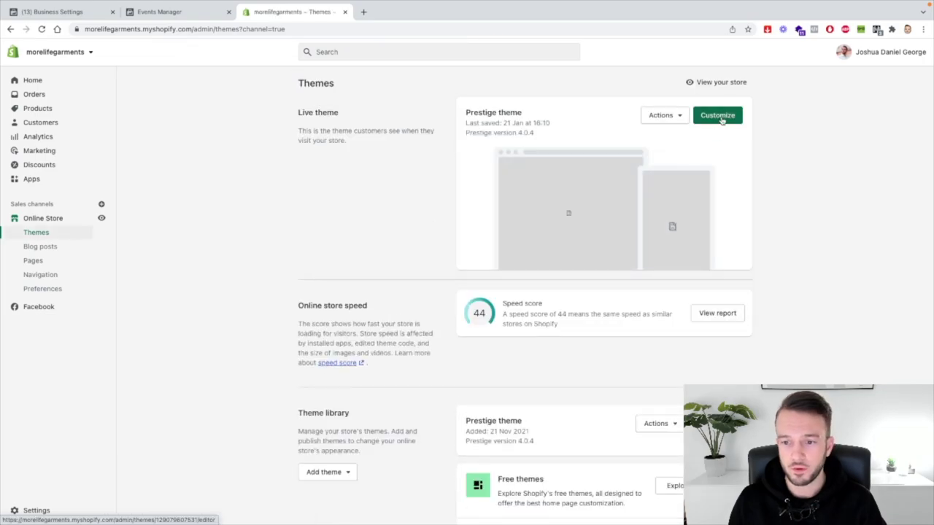
pyautogui.click(718, 117)
pyautogui.click(10, 29)
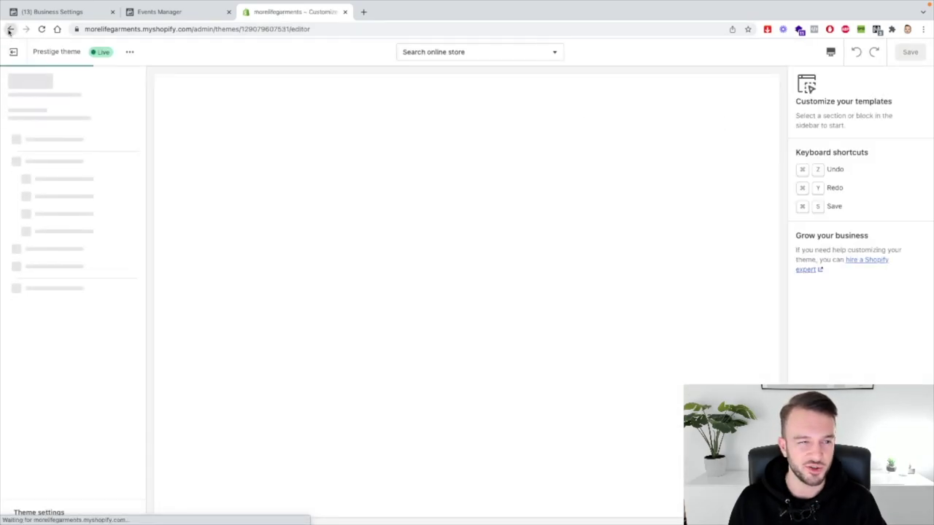
pyautogui.click(676, 116)
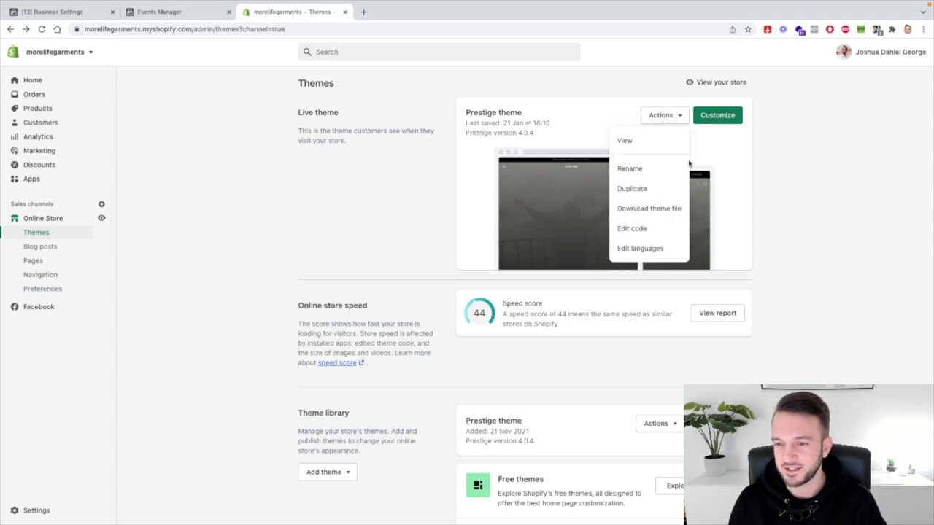
pyautogui.click(655, 229)
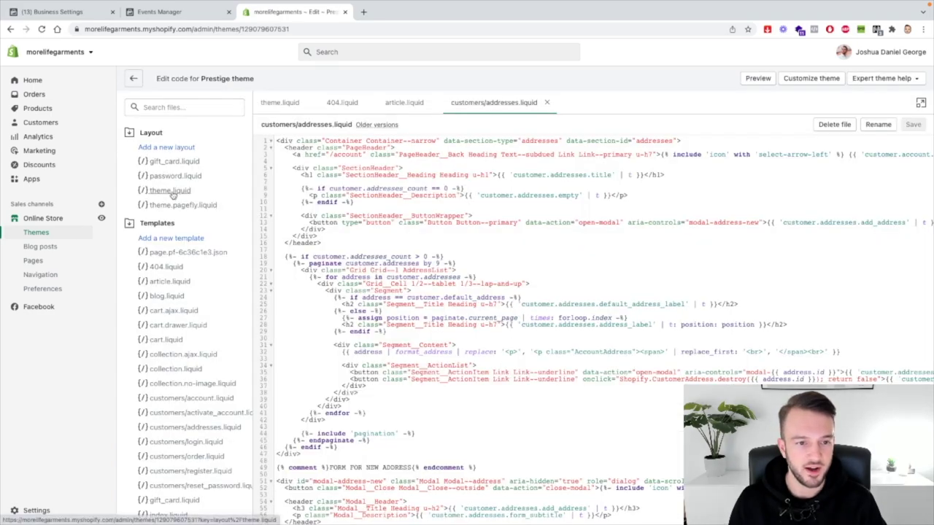
# Paste the verification meta tag just after <head> in theme.liquid and save.
pyautogui.click(171, 192)
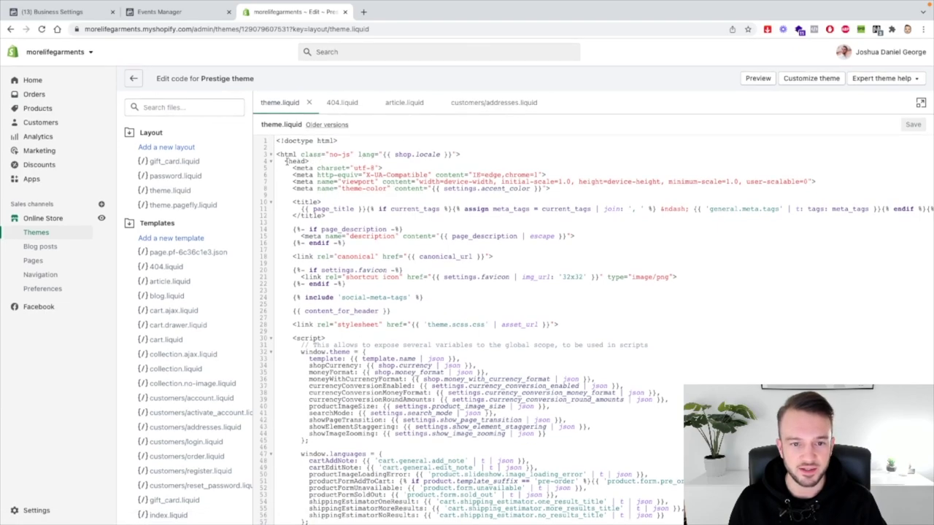
pyautogui.click(315, 160)
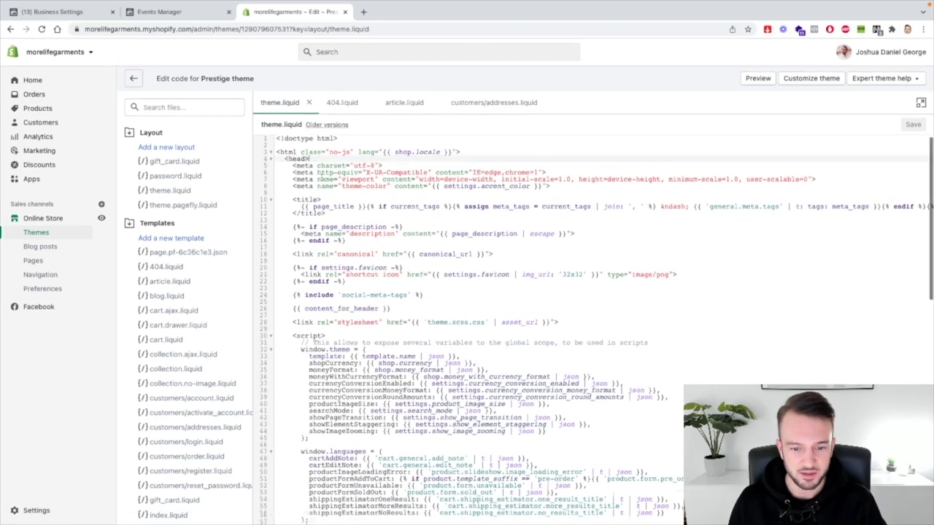
pyautogui.hotkey('ctrl', 'v')
pyautogui.press('Return')
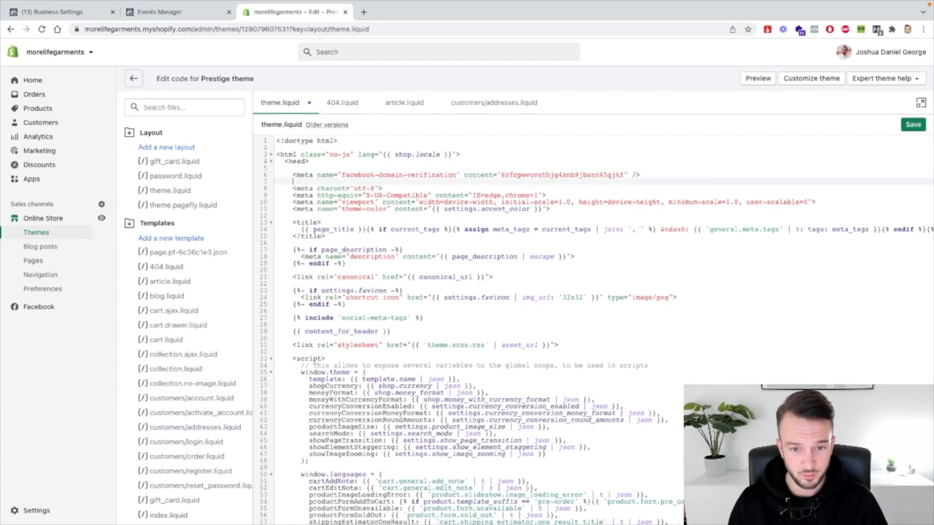
pyautogui.click(912, 125)
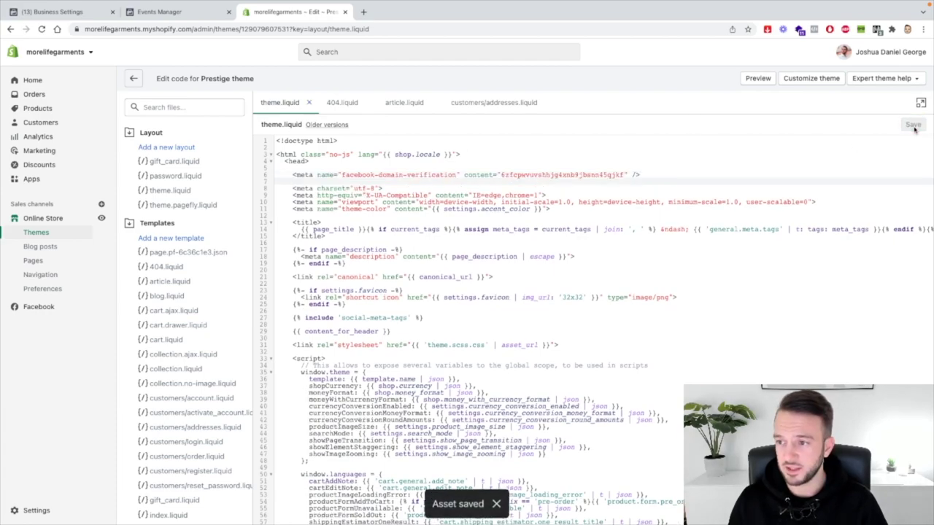
# Reload the Domains page, verify morelifegarments.com, and dismiss the success message.
pyautogui.click(46, 13)
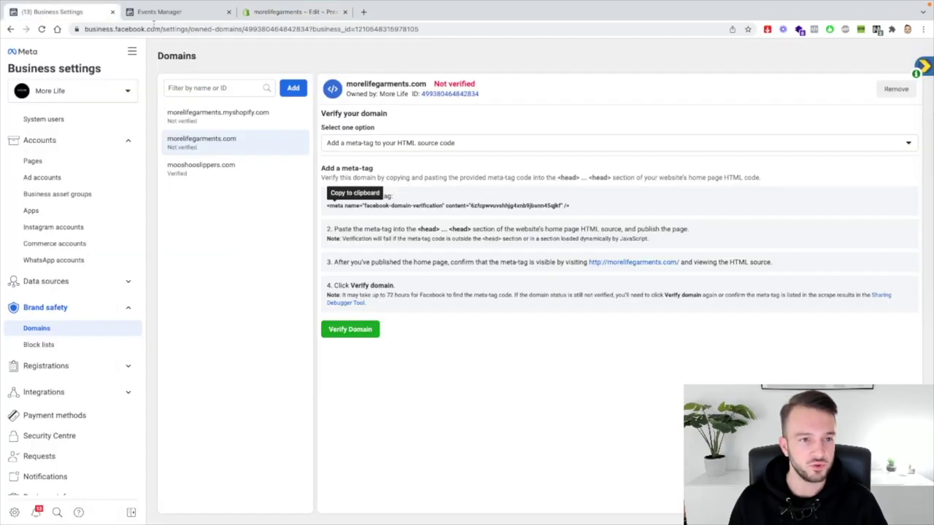
pyautogui.click(186, 28)
pyautogui.press('Return')
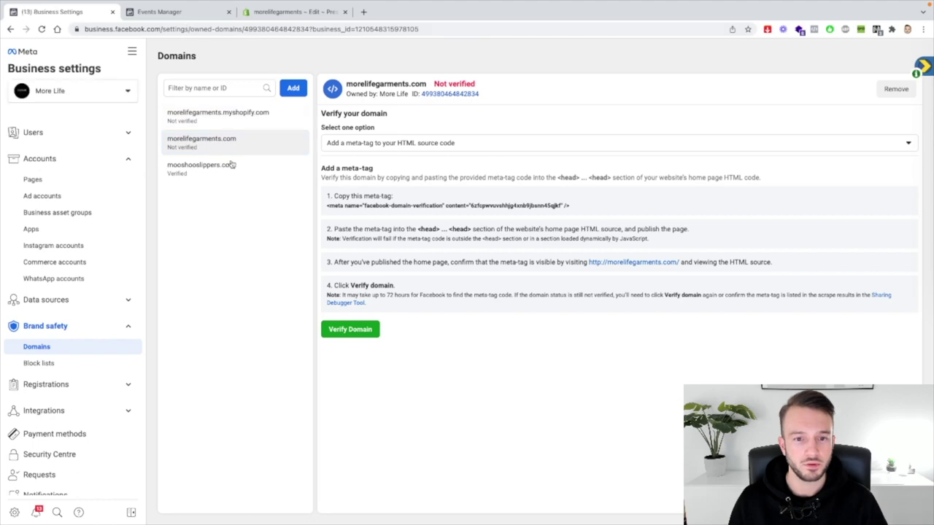
pyautogui.click(357, 332)
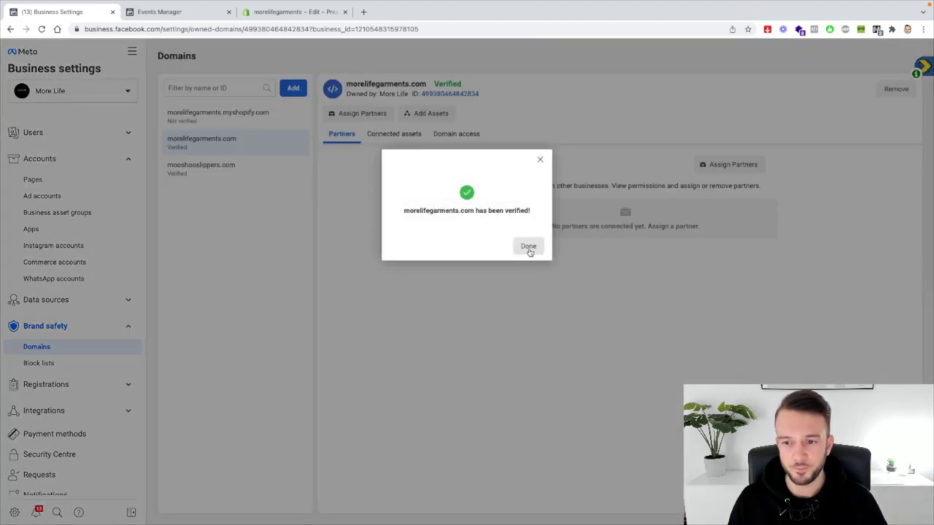
pyautogui.click(528, 248)
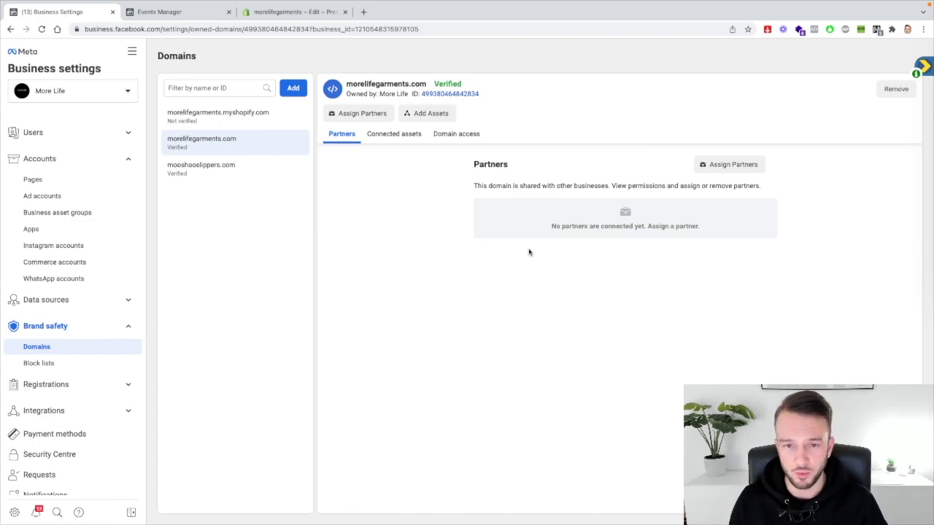
# Reload the Meta tab and view the verified morelifegarments.com domain details.
pyautogui.click(144, 11)
pyautogui.press('Return')
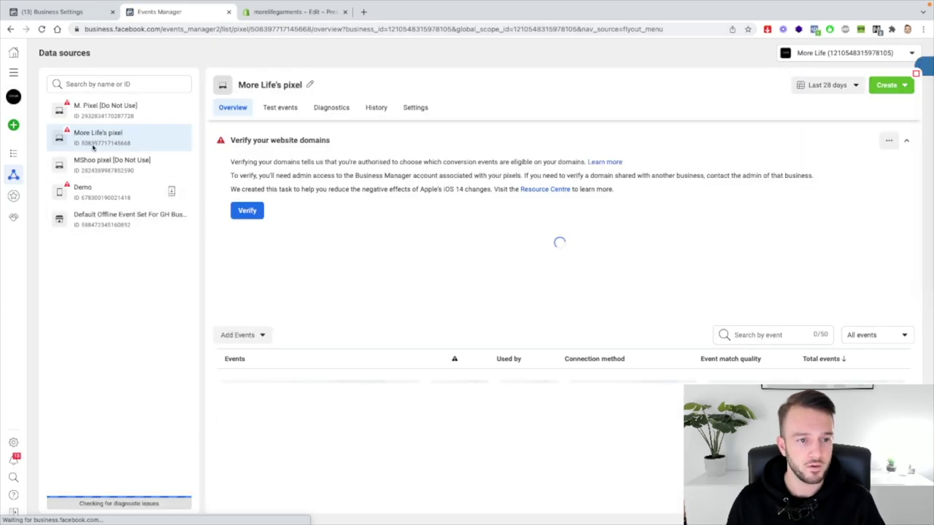
pyautogui.click(251, 211)
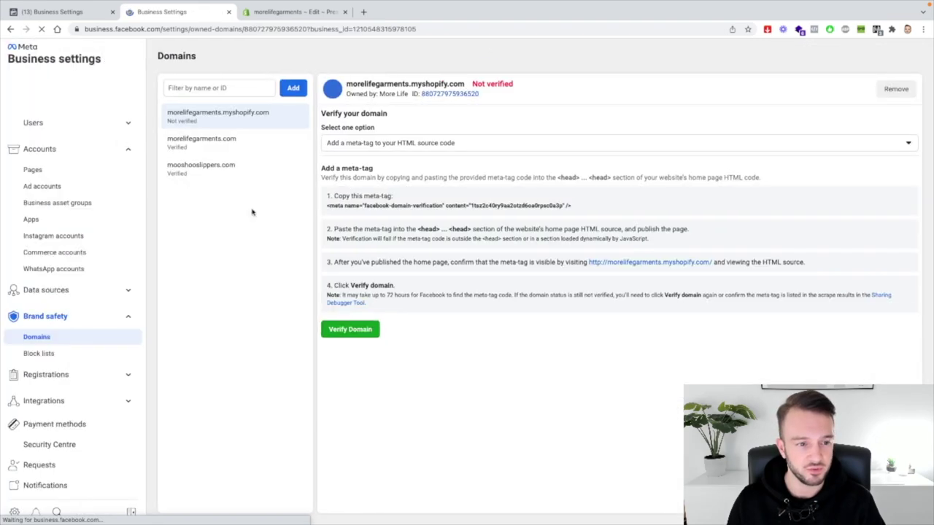
pyautogui.click(231, 149)
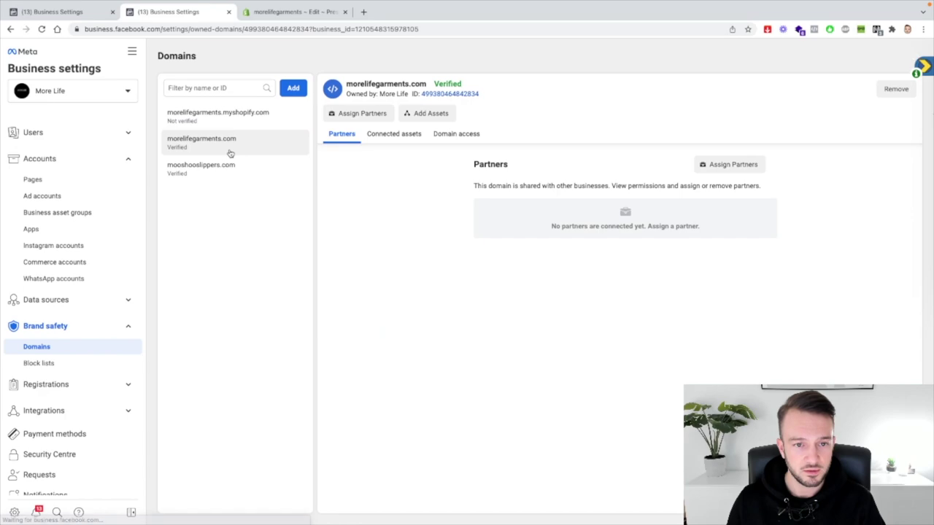
# Go to Events Manager through All tools and open More Life's pixel.
pyautogui.click(132, 51)
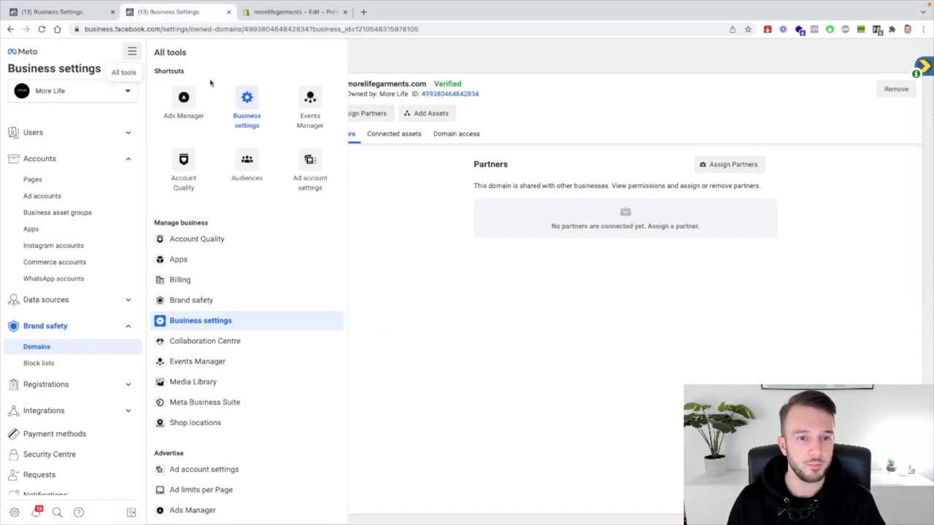
pyautogui.click(288, 97)
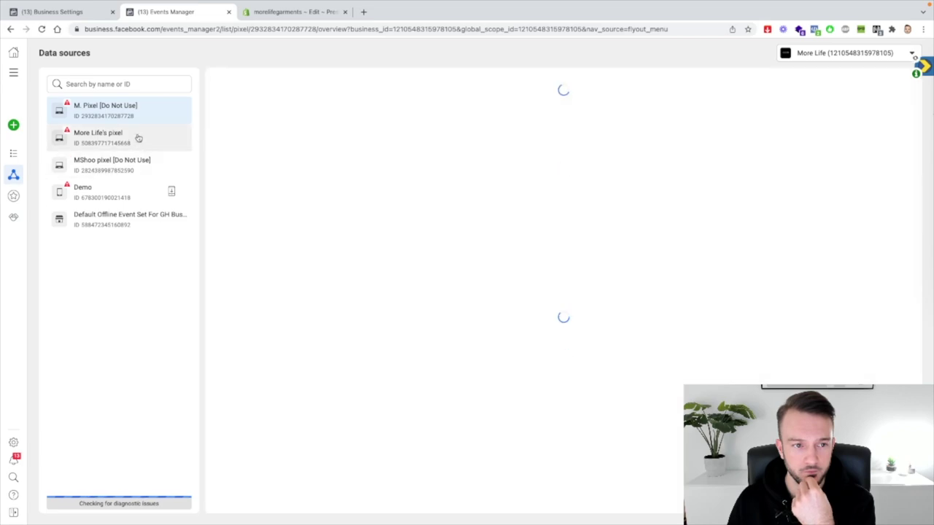
pyautogui.click(137, 137)
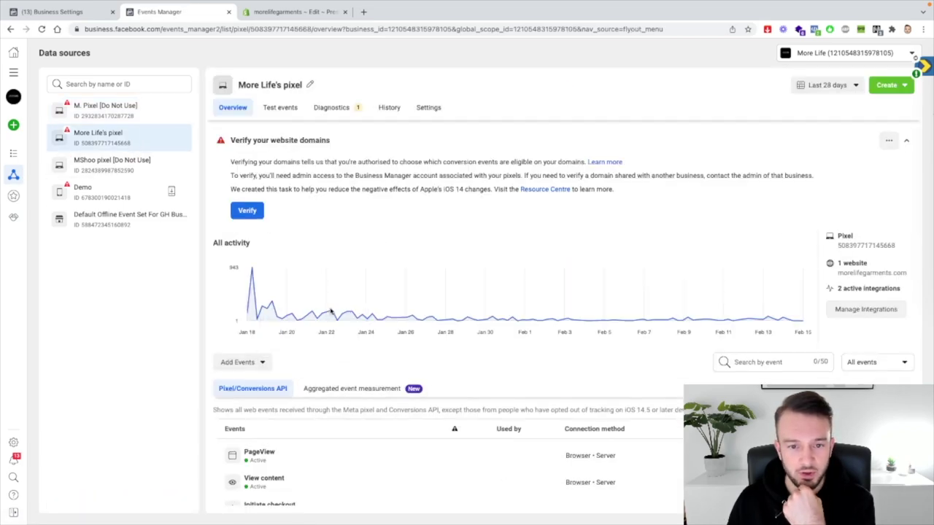
# Enable Gender, Phone number, Date of birth and External ID matching, plus automatic event tracking.
pyautogui.click(427, 107)
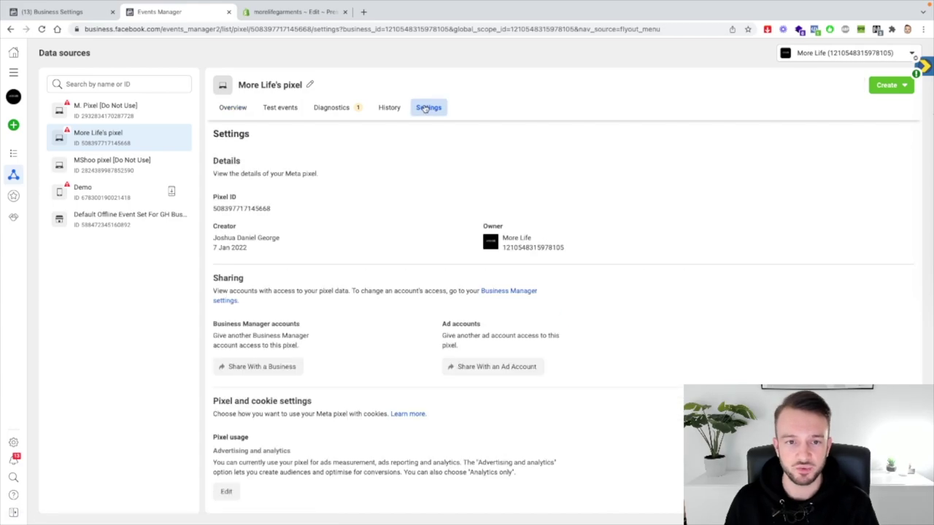
pyautogui.scroll(-1, 412, 215)
pyautogui.scroll(-5, 412, 215)
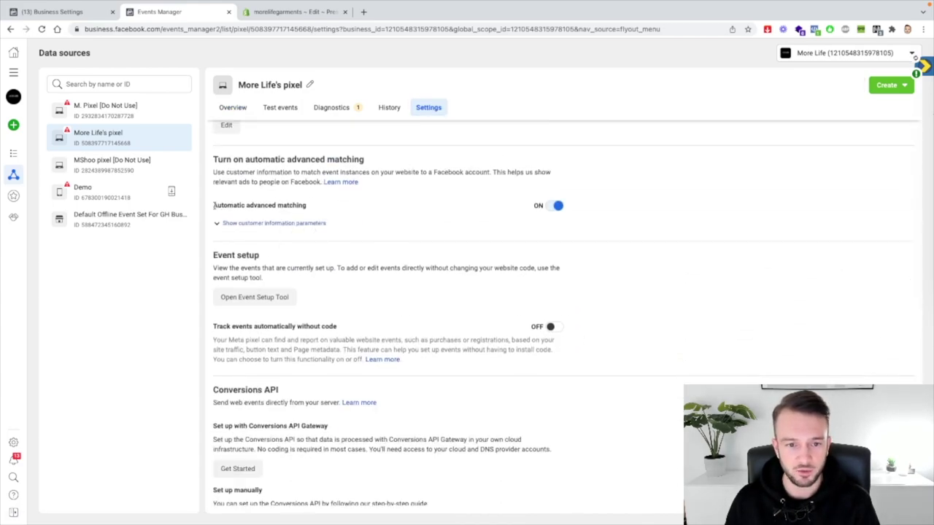
pyautogui.moveTo(217, 205); pyautogui.dragTo(294, 203)
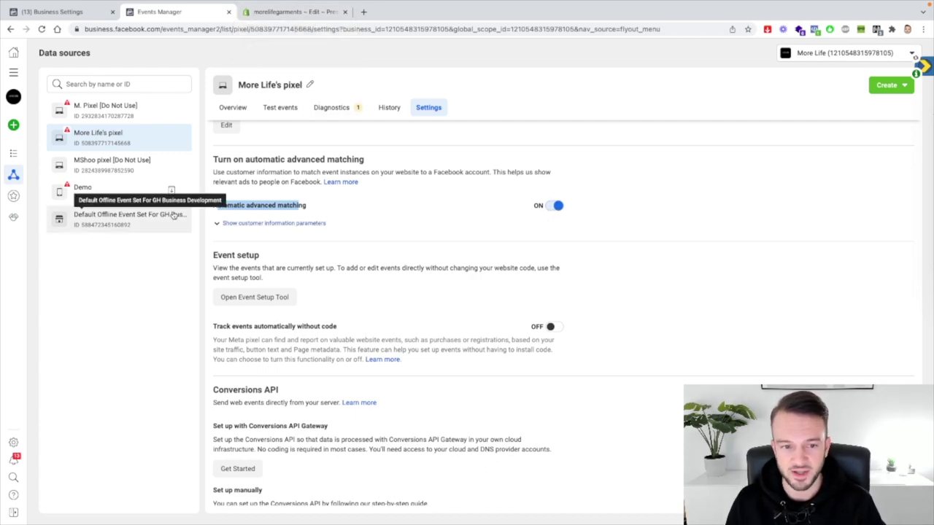
pyautogui.click(274, 224)
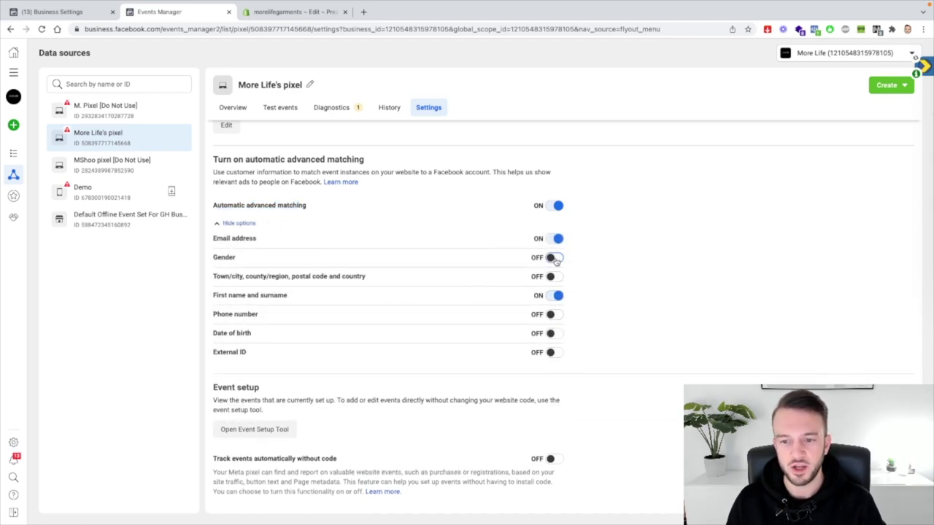
pyautogui.click(553, 277)
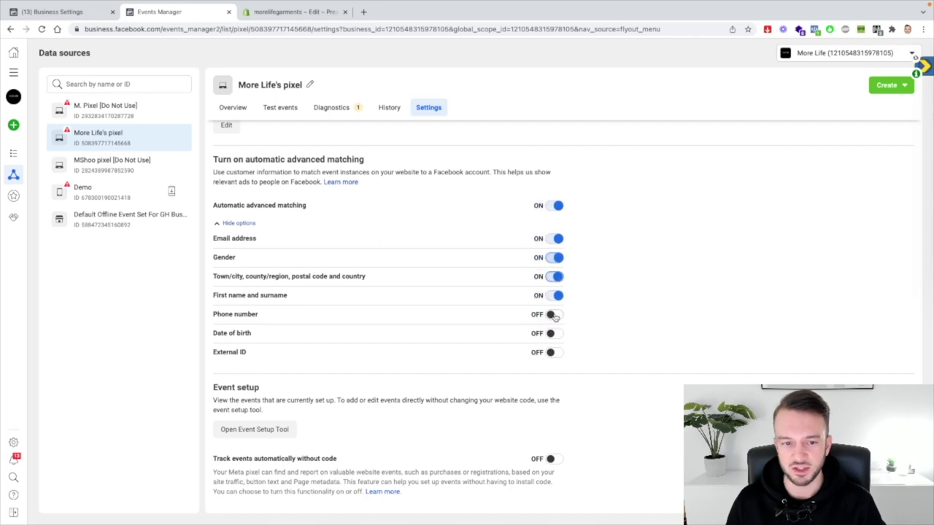
pyautogui.click(555, 315)
pyautogui.click(558, 335)
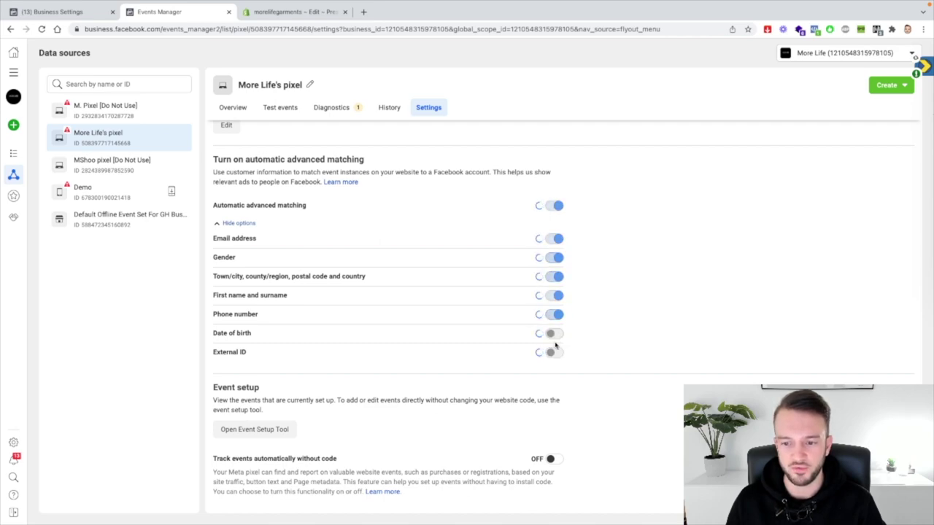
pyautogui.click(551, 354)
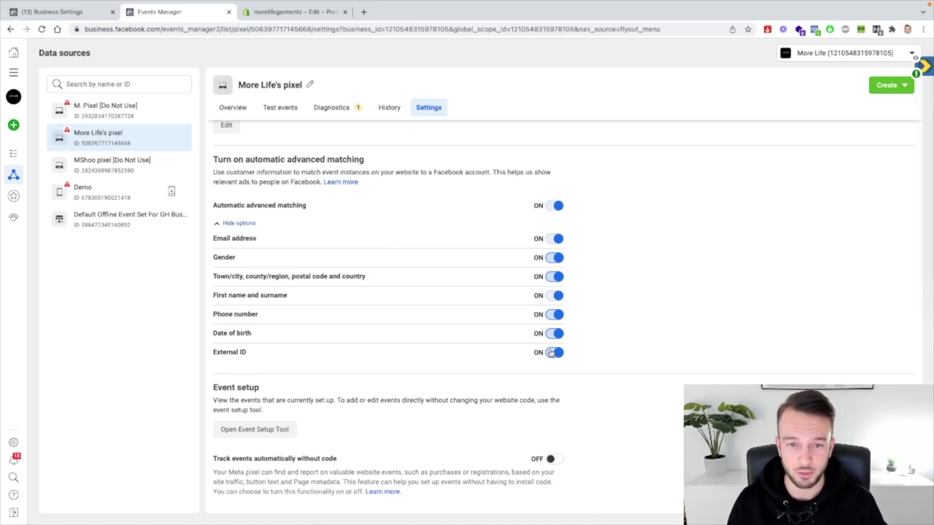
pyautogui.scroll(-2, 552, 352)
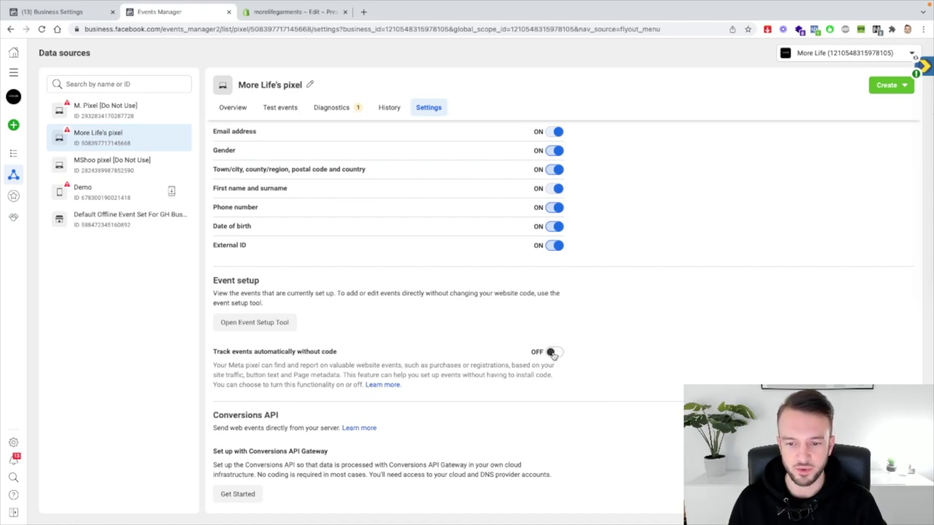
pyautogui.click(551, 352)
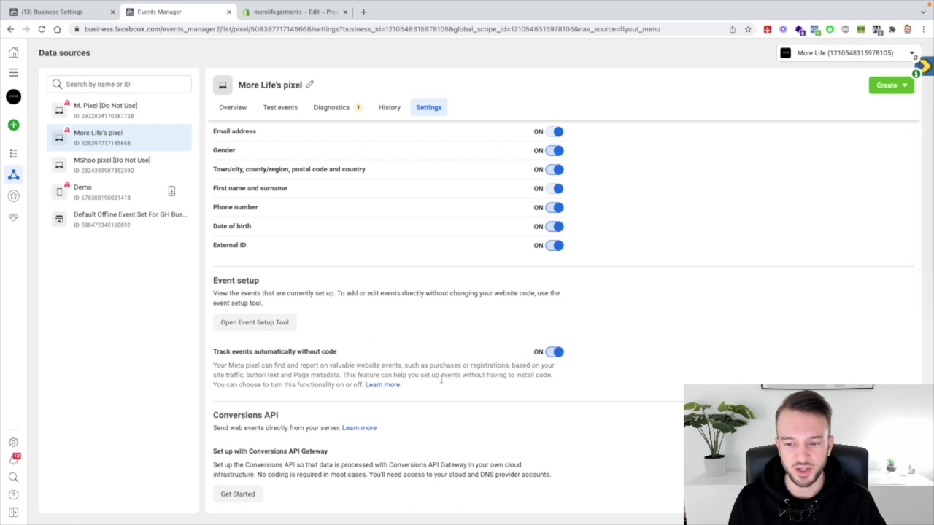
# Choose Shopify as the Conversions API partner and mark its setup completed.
pyautogui.scroll(-2, 369, 331)
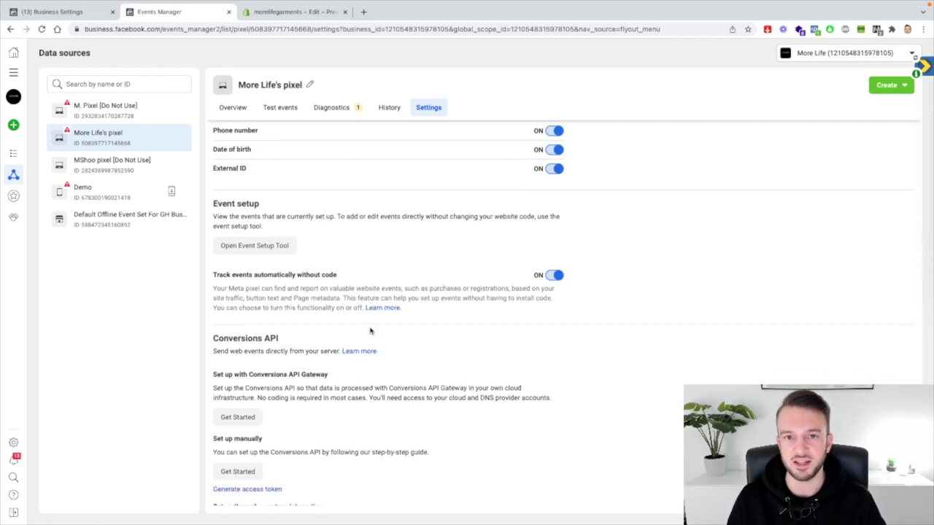
pyautogui.scroll(-3, 370, 331)
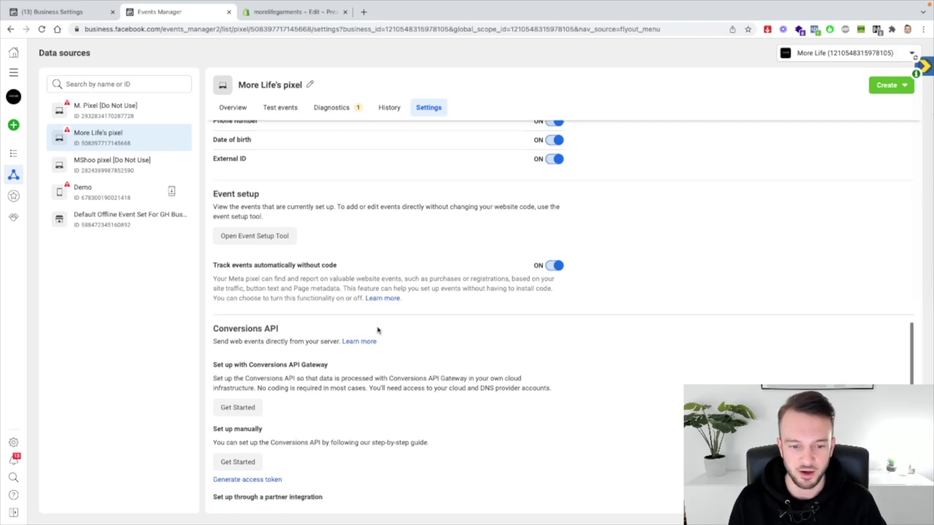
pyautogui.scroll(-1, 360, 352)
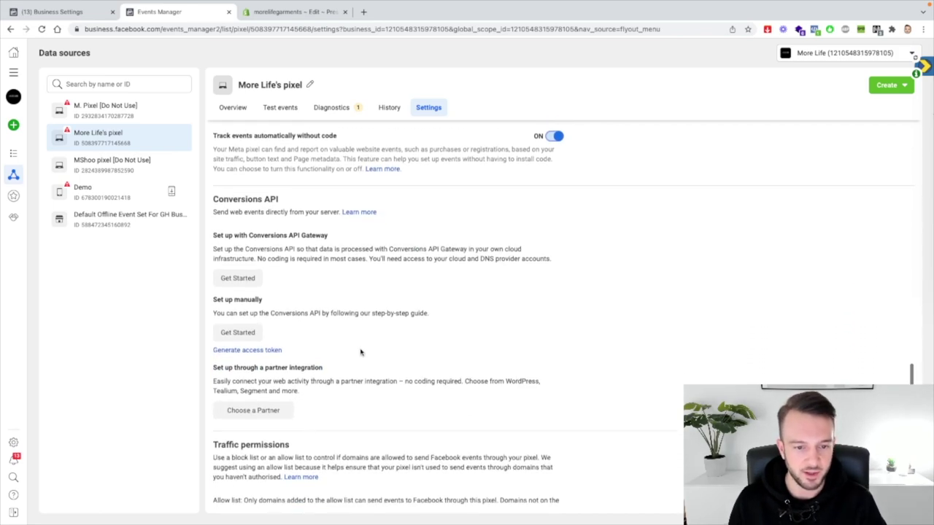
pyautogui.click(253, 413)
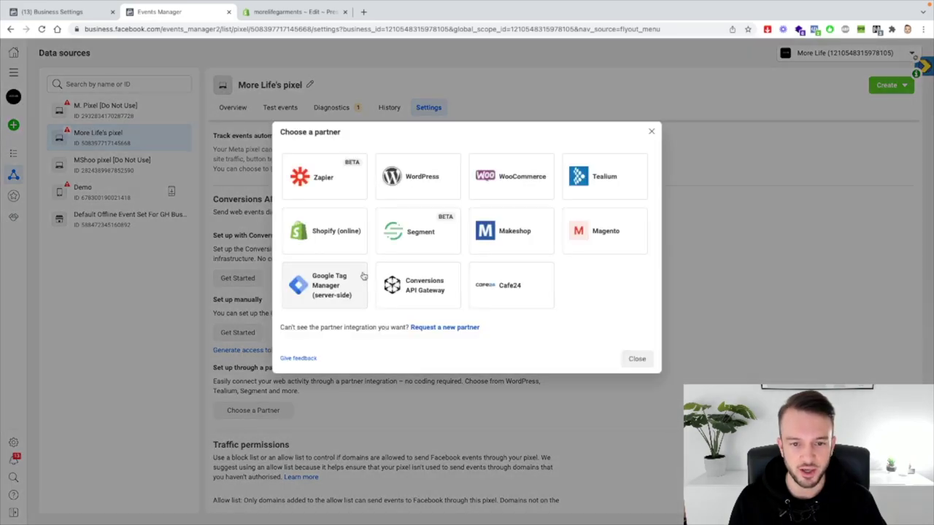
pyautogui.click(339, 245)
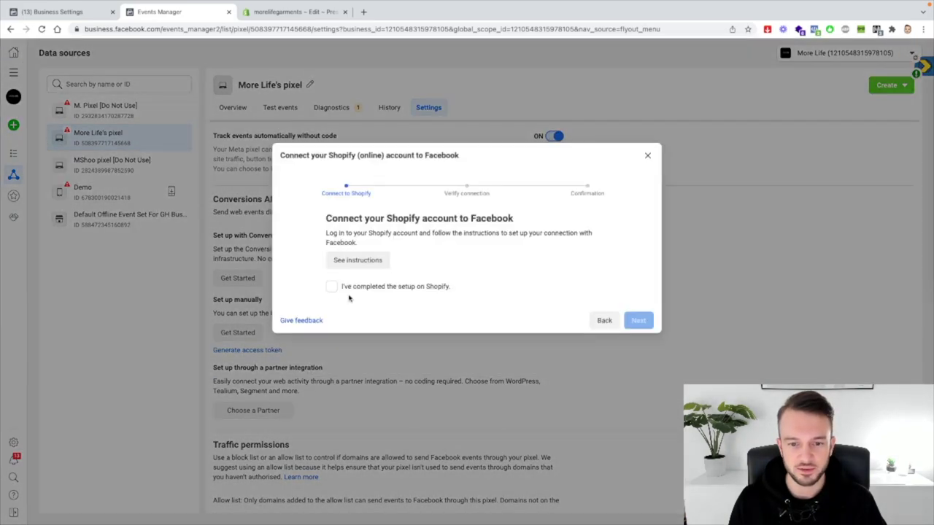
pyautogui.click(332, 287)
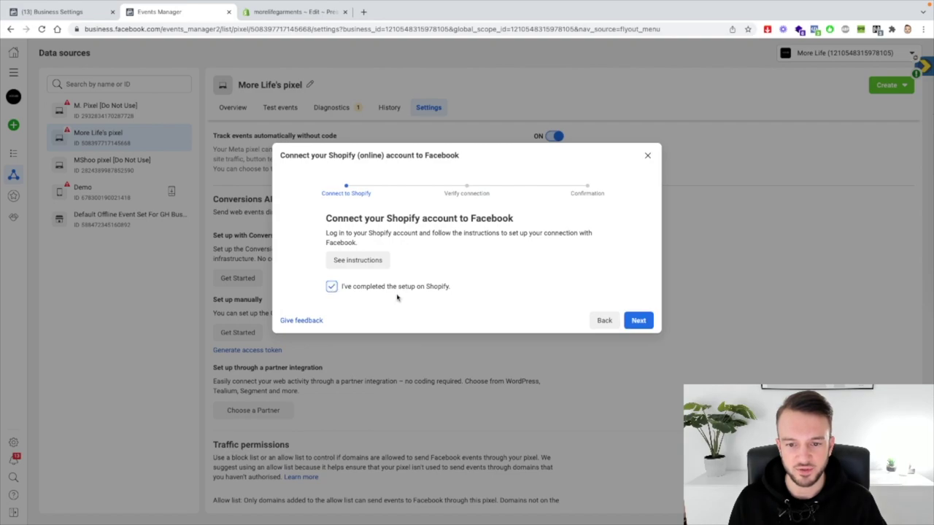
# In the Shopify tab, open the Facebook sales channel and review its page.
pyautogui.click(295, 12)
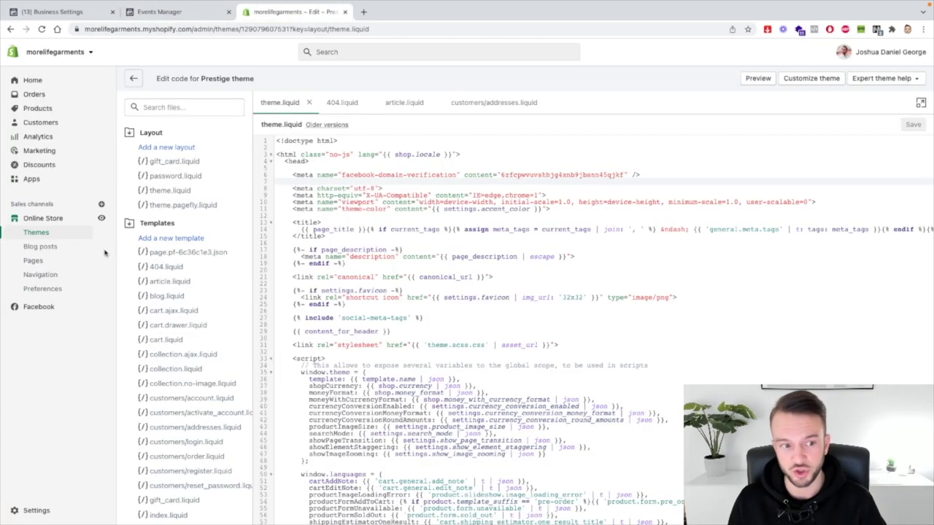
pyautogui.click(41, 310)
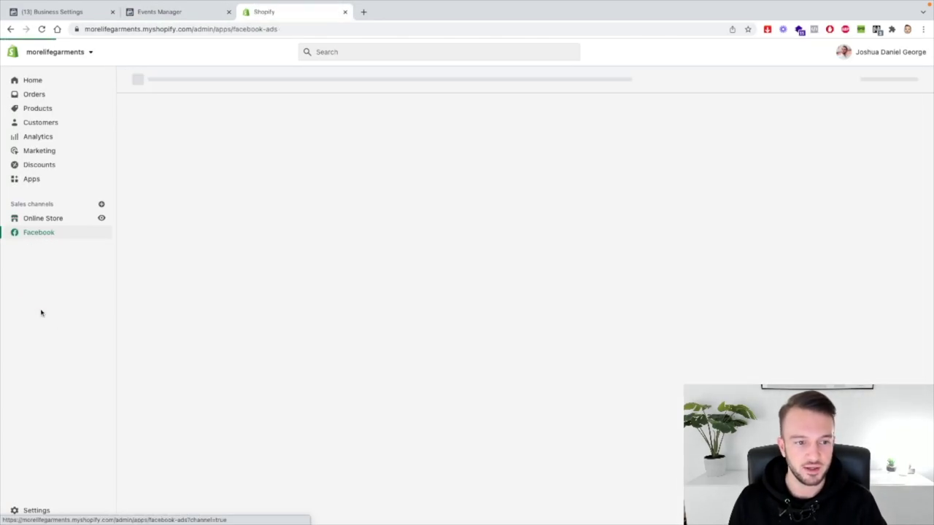
pyautogui.click(57, 234)
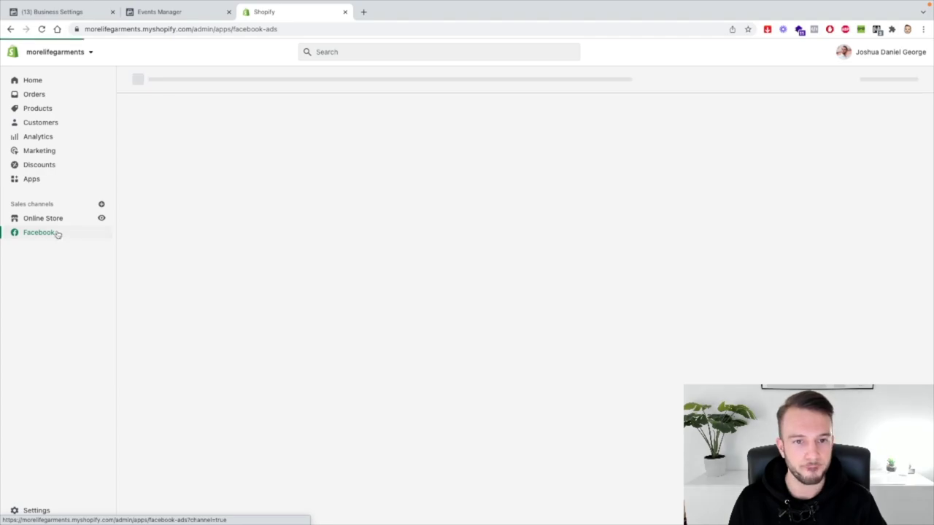
pyautogui.scroll(3, 262, 299)
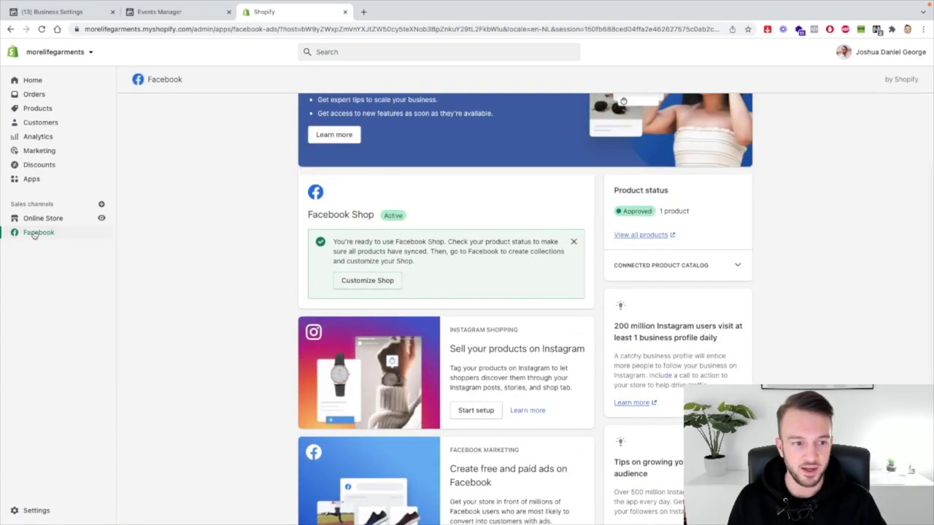
pyautogui.scroll(1, 232, 202)
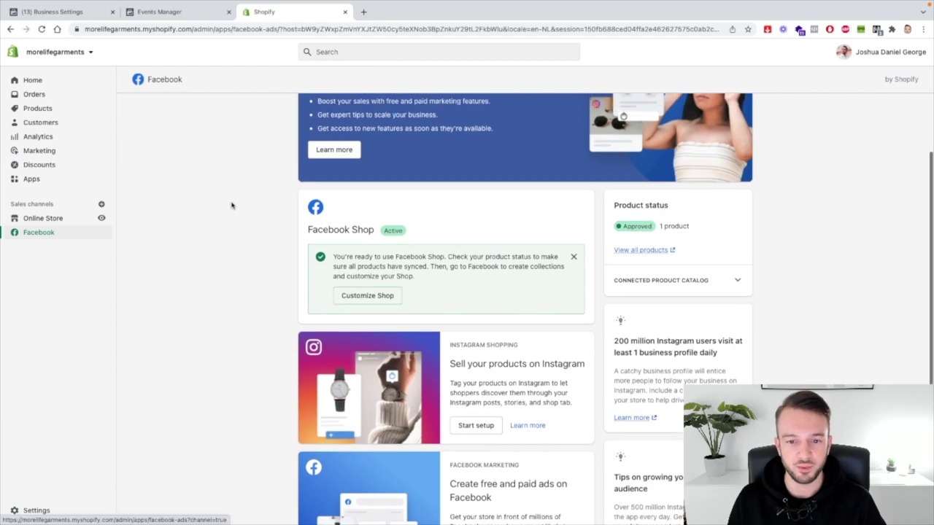
pyautogui.scroll(-2, 358, 328)
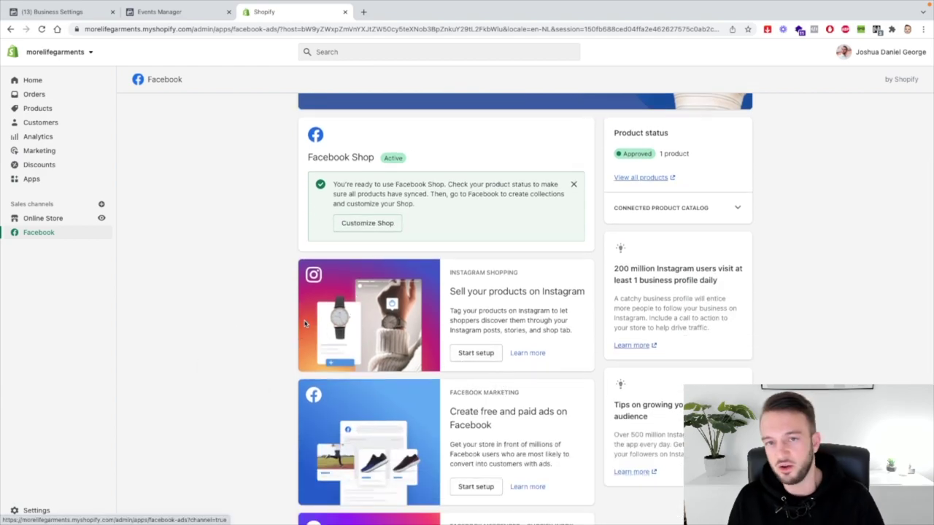
pyautogui.scroll(3, 288, 332)
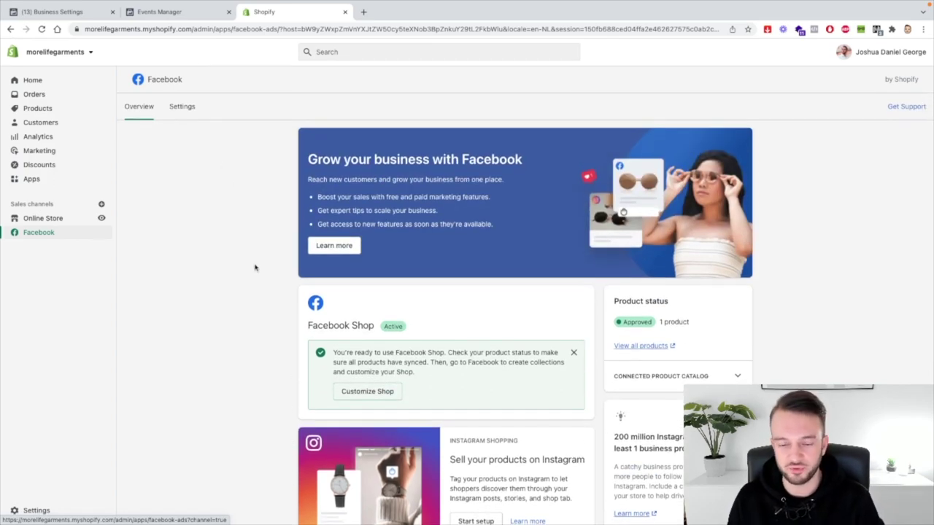
pyautogui.scroll(-4, 294, 144)
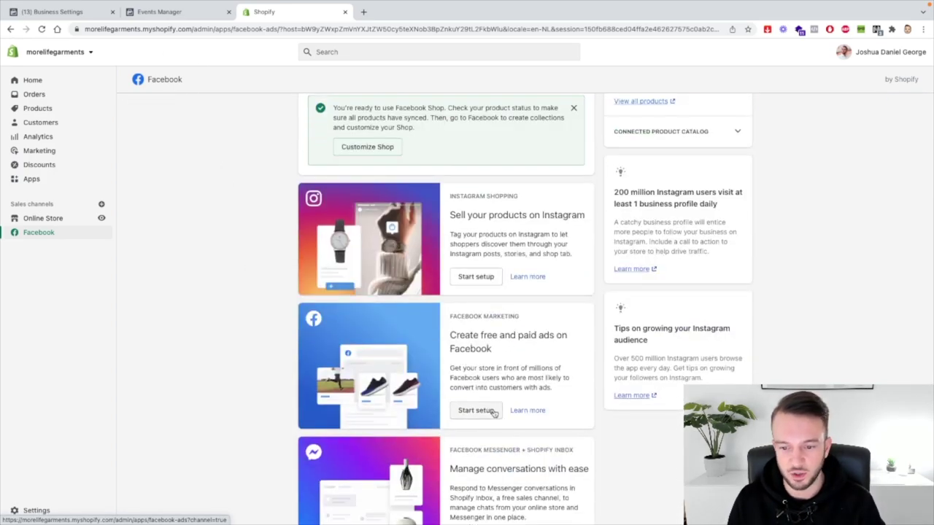
# Start the Facebook Marketing setup and expand the Facebook Page section.
pyautogui.click(474, 410)
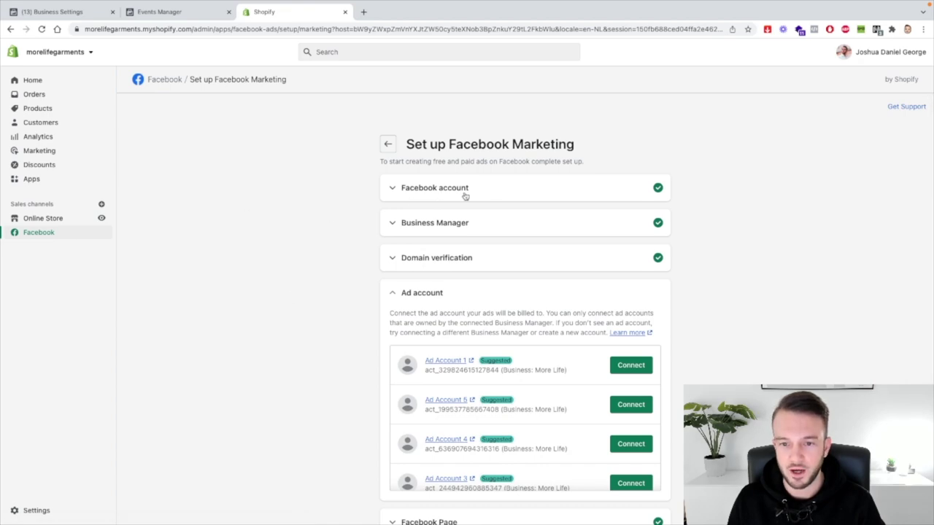
pyautogui.scroll(-2, 354, 343)
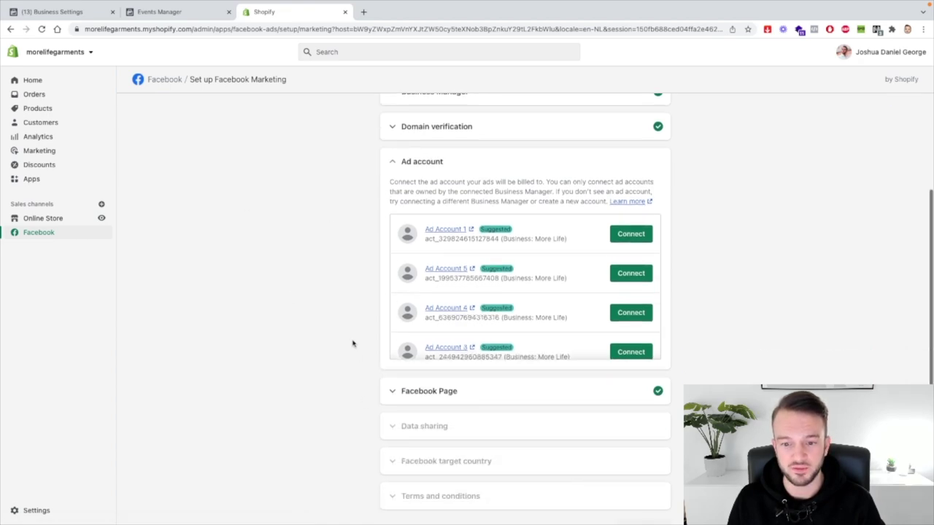
pyautogui.click(447, 377)
pyautogui.scroll(-1, 383, 340)
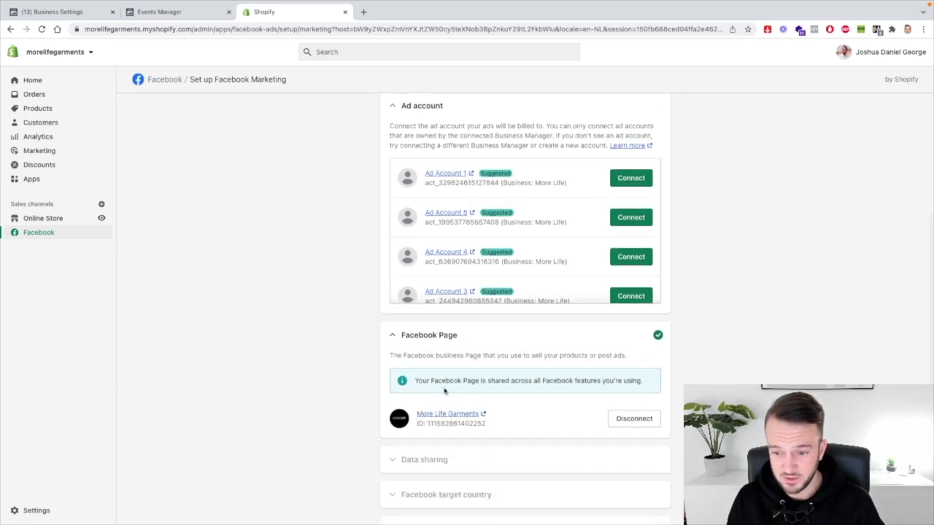
pyautogui.scroll(-1, 485, 289)
pyautogui.scroll(1, 365, 209)
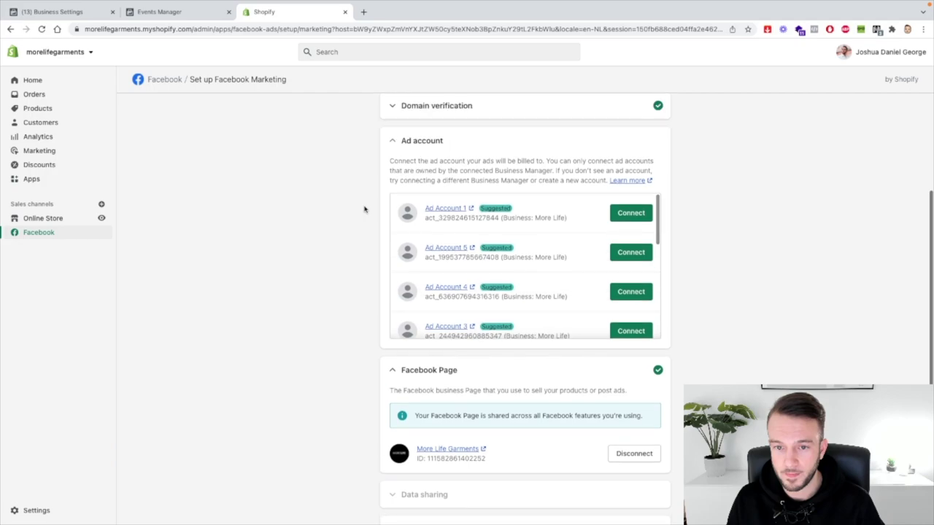
# Connect Ad Account 1 and expand the Data sharing preferences.
pyautogui.click(640, 231)
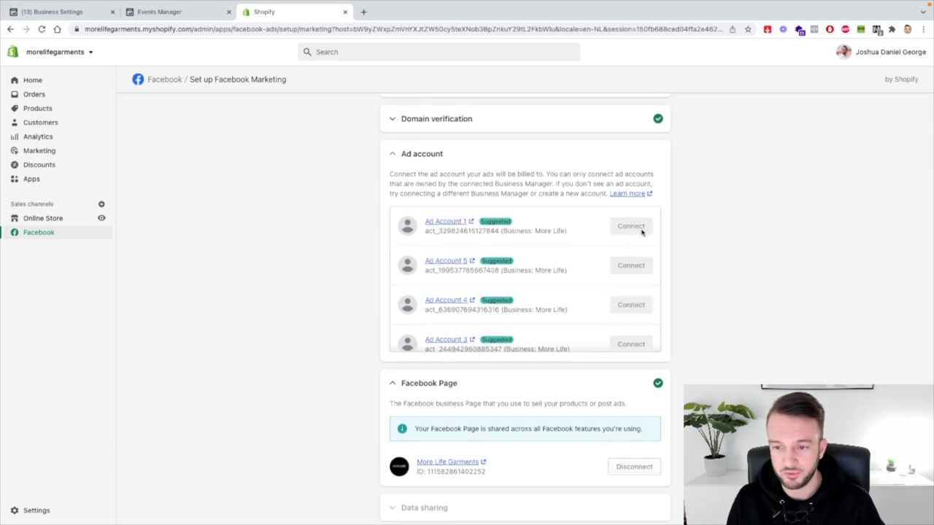
pyautogui.scroll(-1, 504, 291)
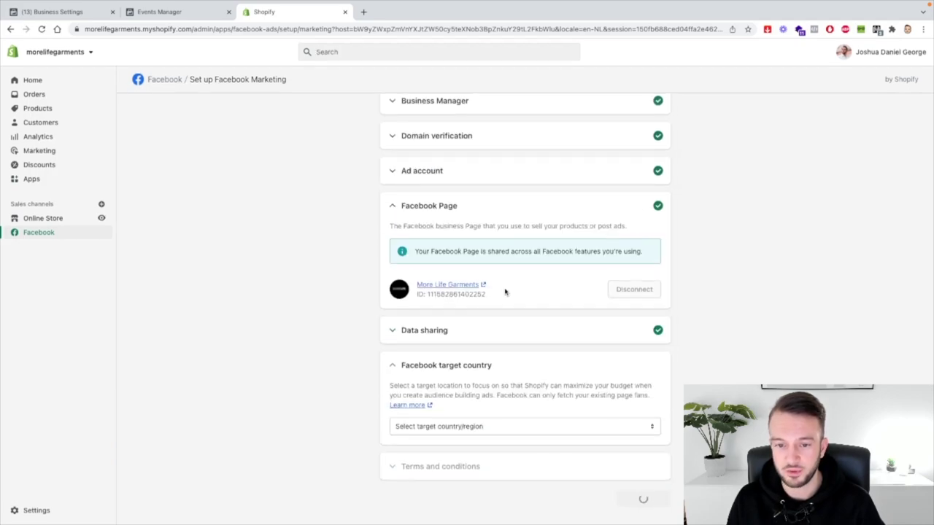
pyautogui.click(453, 332)
pyautogui.scroll(-3, 386, 306)
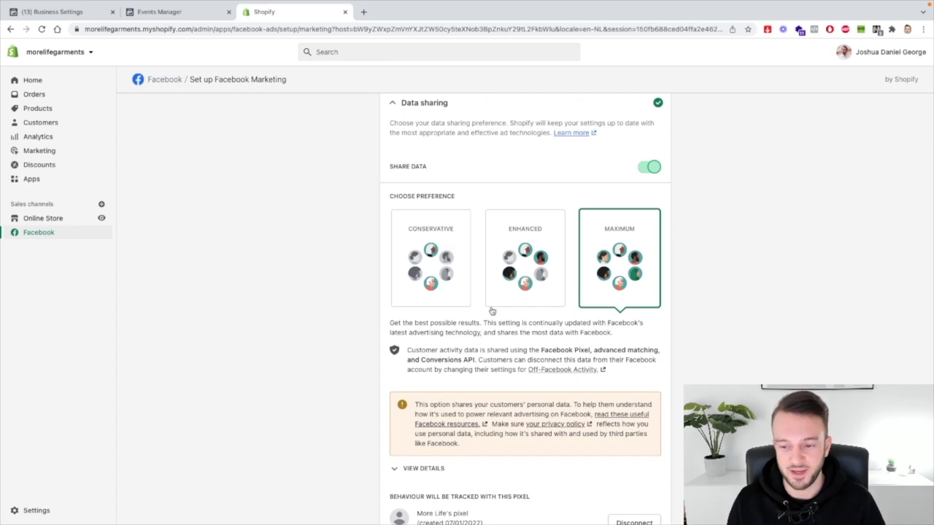
# Pick a Facebook target country from the list, which ends up as Tunisia.
pyautogui.scroll(-1, 473, 321)
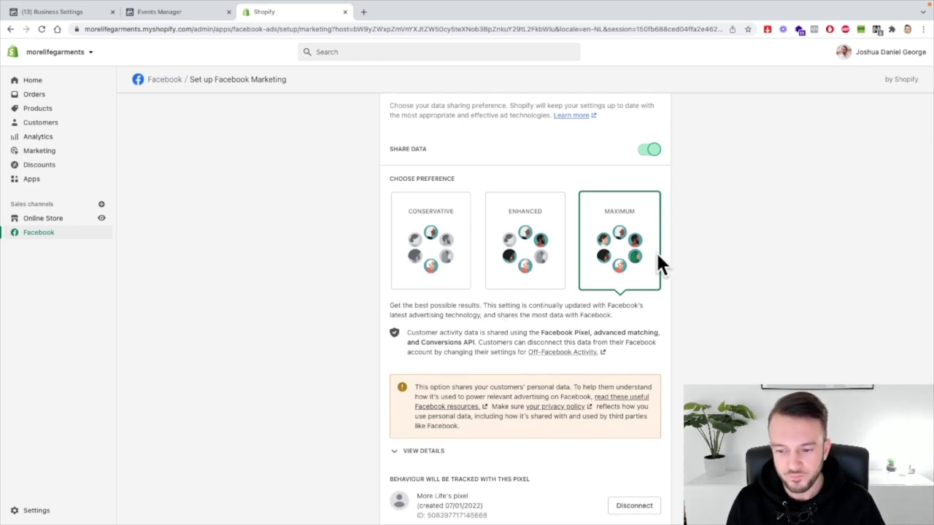
pyautogui.scroll(-2, 651, 253)
pyautogui.scroll(-2, 487, 333)
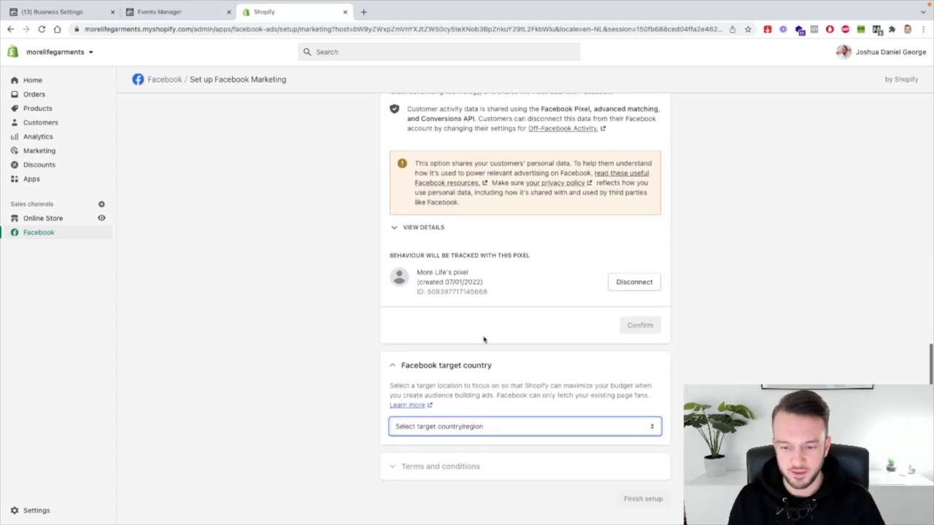
pyautogui.click(431, 429)
pyautogui.write('un')
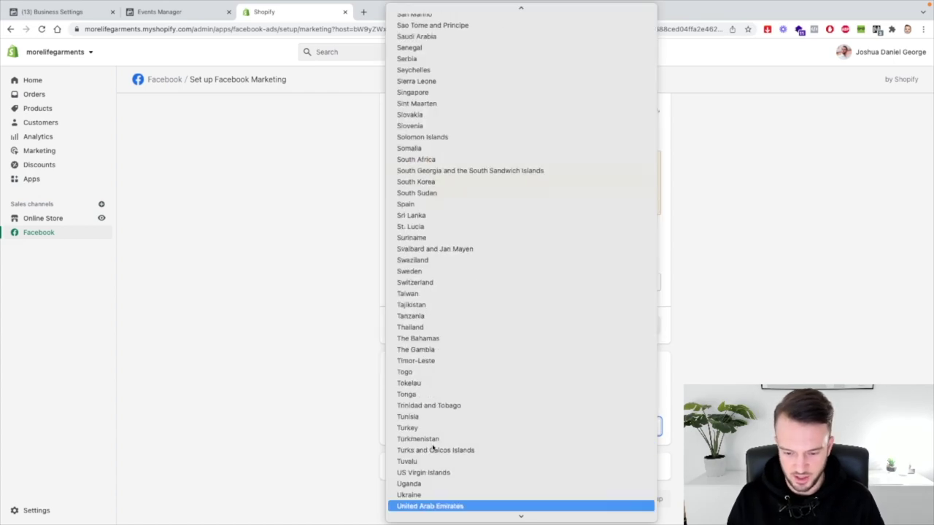
pyautogui.press('Down')
pyautogui.press('Down')
pyautogui.press('Down')
pyautogui.press('Down')
pyautogui.scroll(-1, 432, 448)
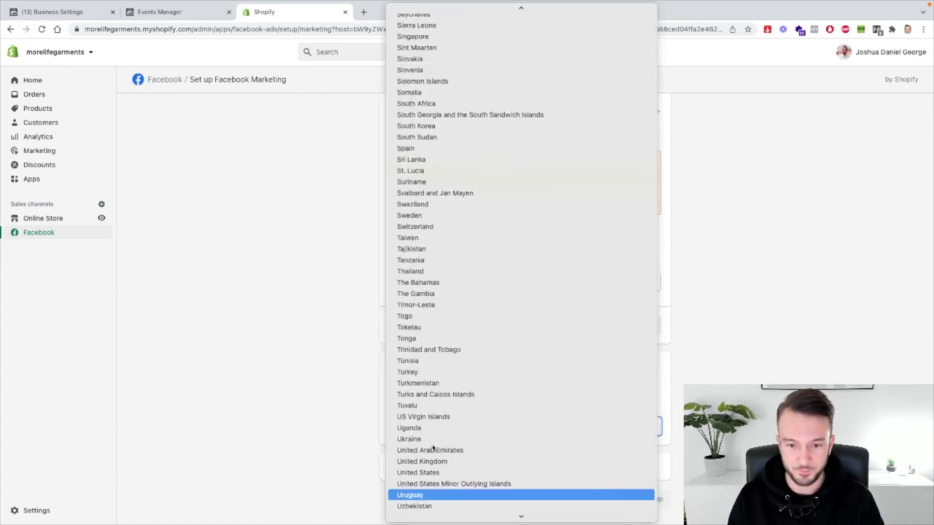
pyautogui.click(545, 367)
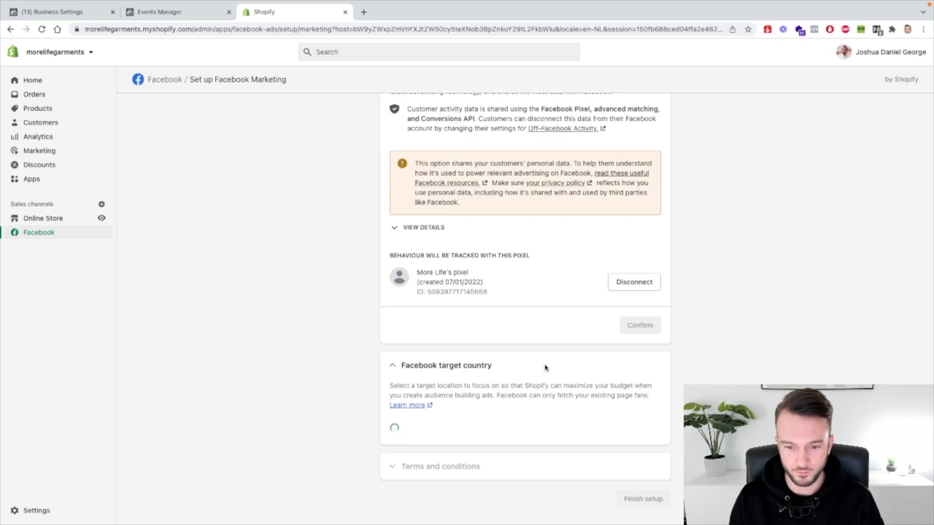
# Replace Tunisia with Netherlands as target country, then accept the terms and finish setup.
pyautogui.click(487, 402)
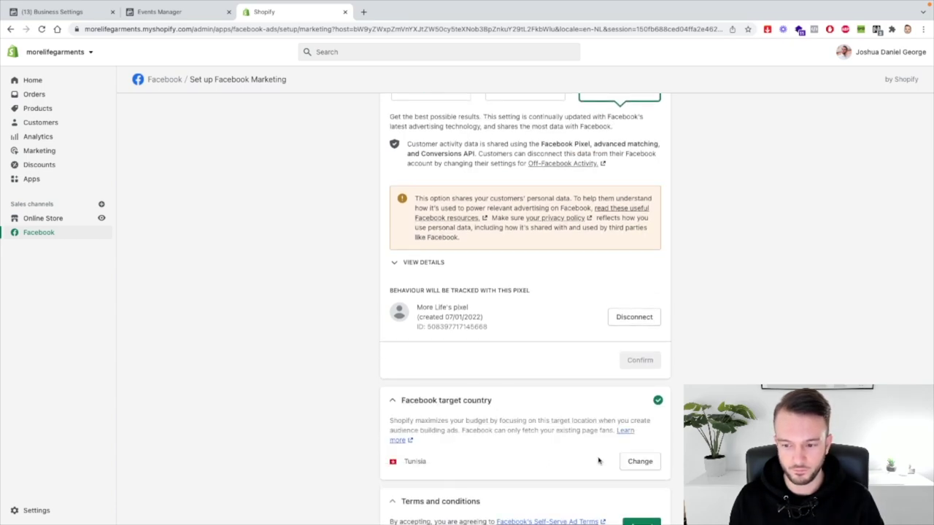
pyautogui.click(636, 461)
pyautogui.click(561, 315)
pyautogui.click(479, 458)
pyautogui.write('neth')
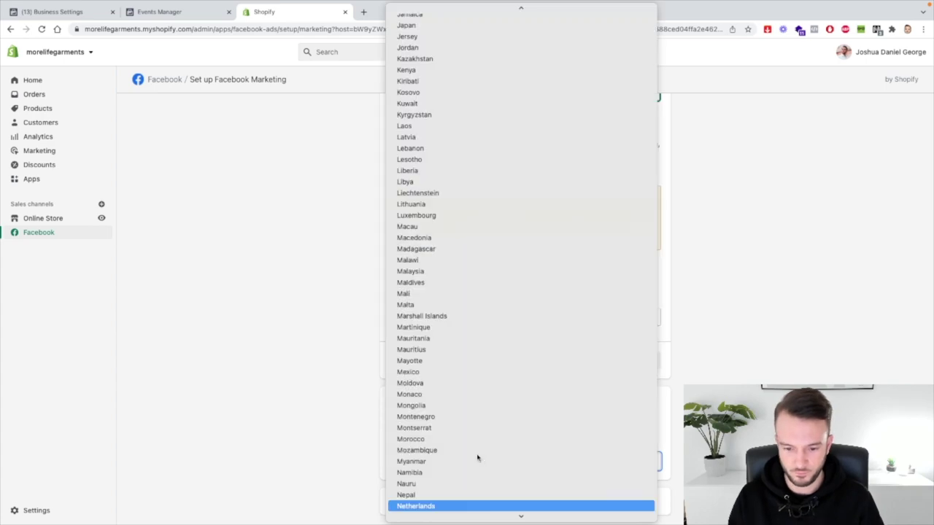
pyautogui.press('Return')
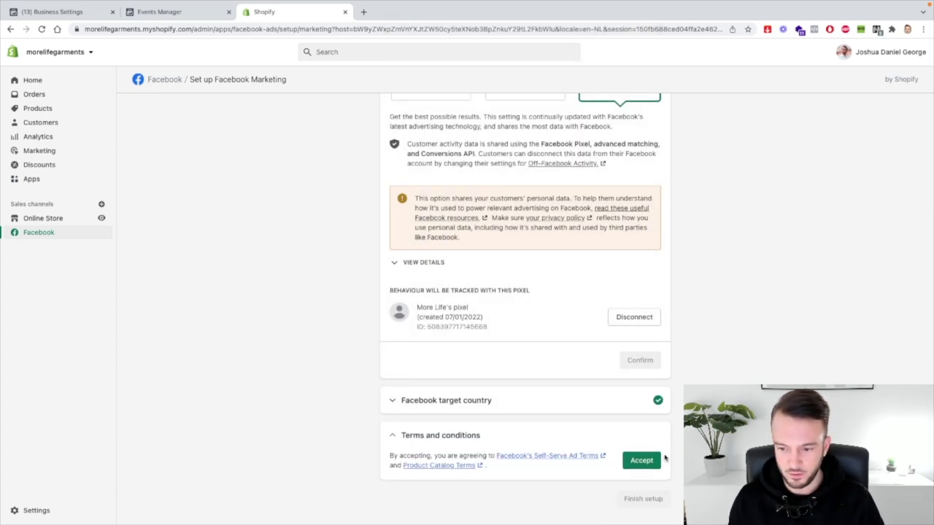
pyautogui.click(642, 460)
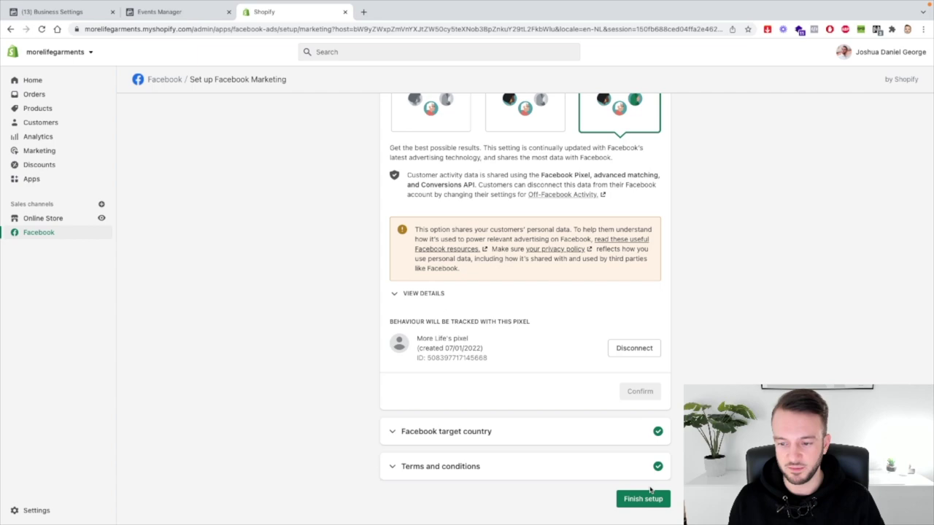
pyautogui.click(648, 498)
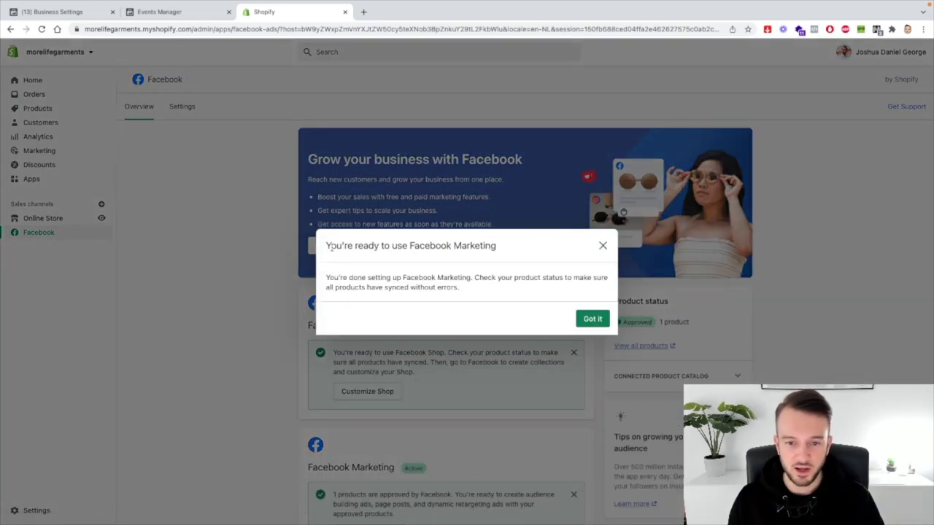
# Dismiss the ready message, confirm Facebook data sharing is at Maximum, then go to Online Store > Preferences.
pyautogui.click(600, 319)
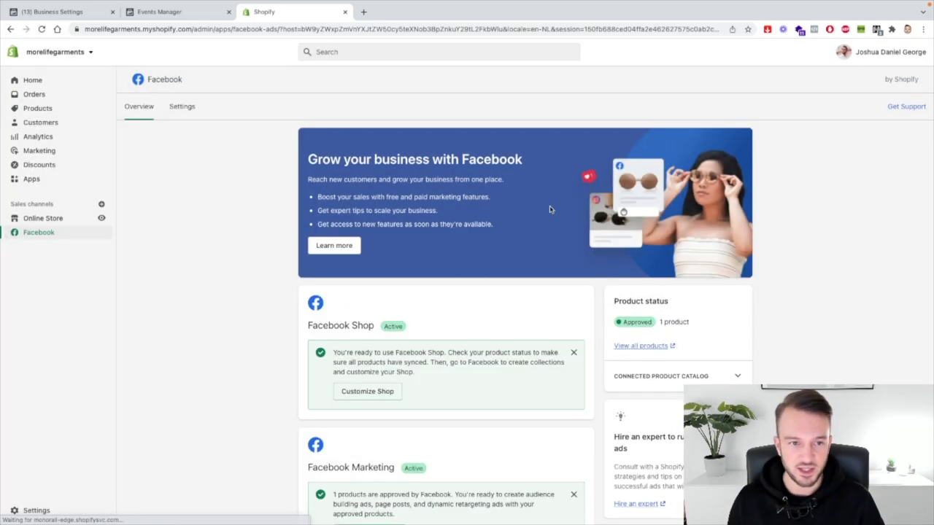
pyautogui.click(189, 108)
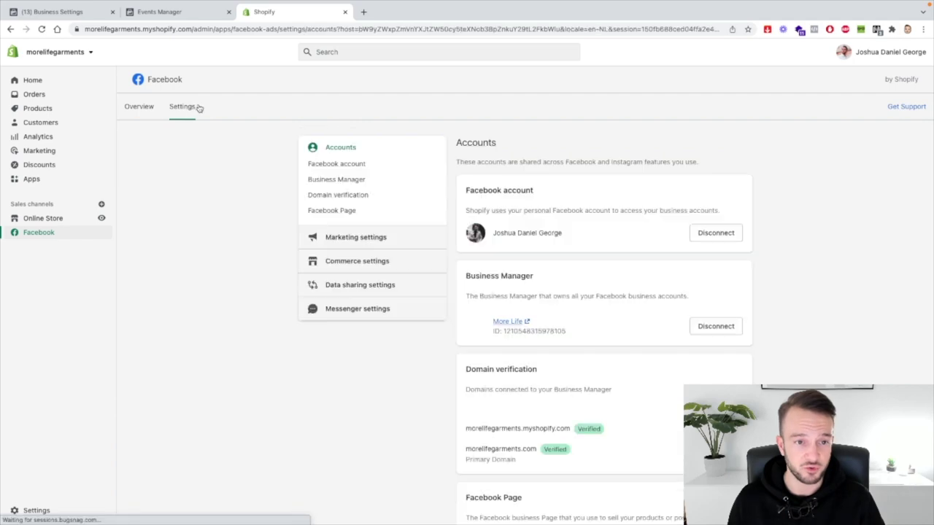
pyautogui.click(384, 286)
pyautogui.scroll(-1, 602, 335)
pyautogui.scroll(-2, 602, 336)
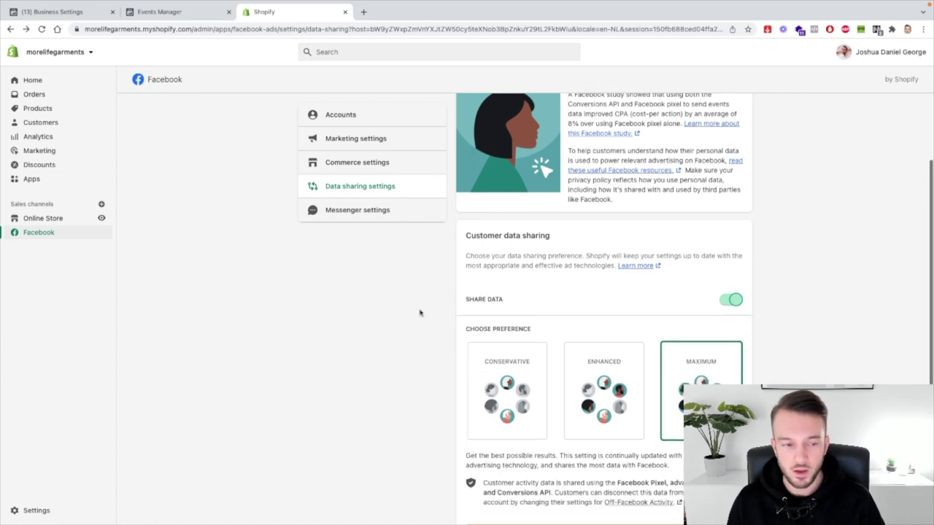
pyautogui.click(42, 218)
pyautogui.click(45, 289)
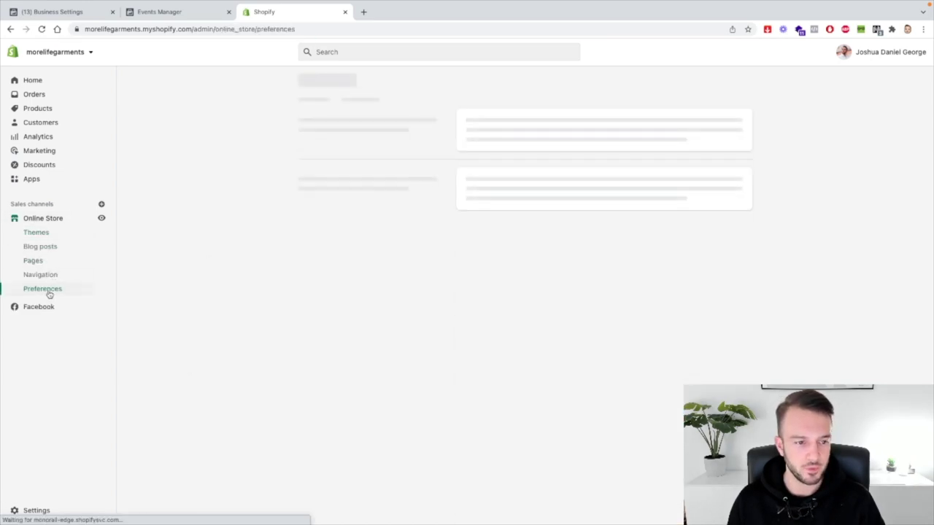
pyautogui.scroll(-9, 292, 281)
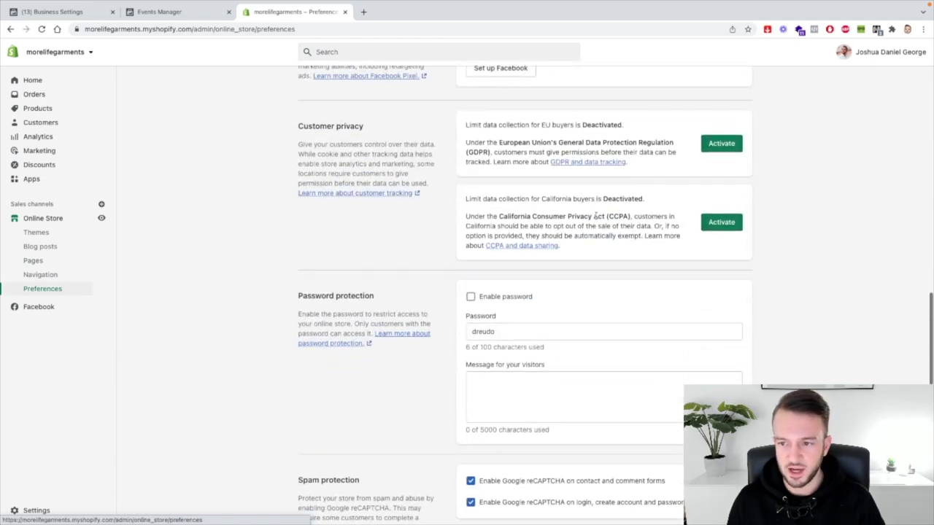
pyautogui.scroll(-1, 668, 138)
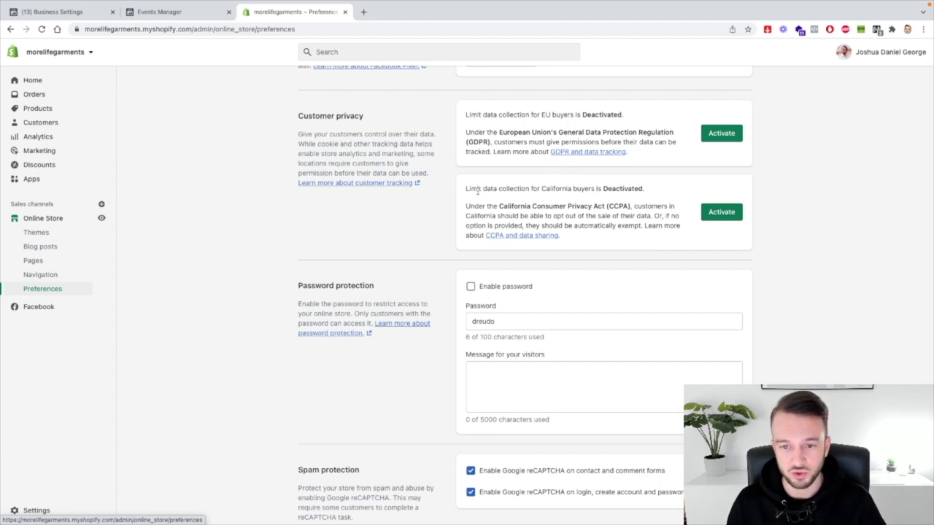
pyautogui.moveTo(465, 189); pyautogui.dragTo(585, 188)
pyautogui.click(591, 188)
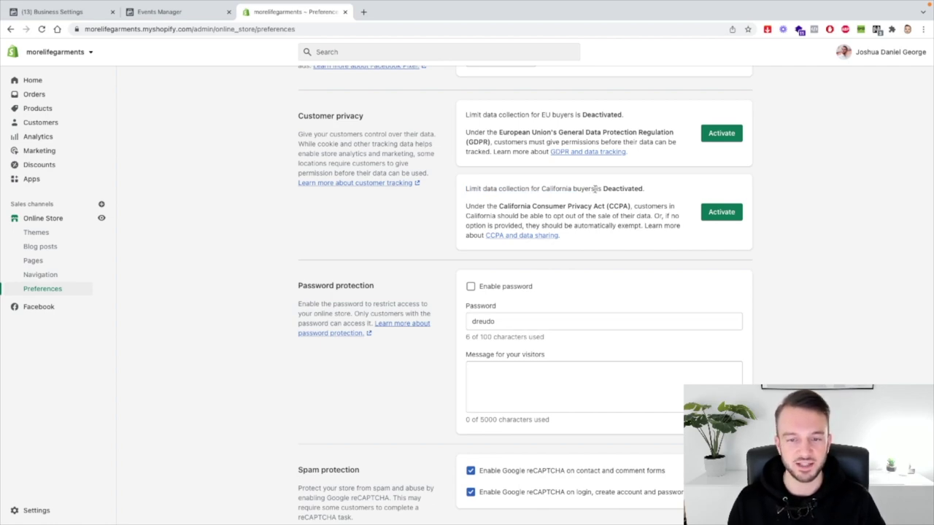
pyautogui.scroll(-1, 595, 189)
pyautogui.scroll(1, 602, 212)
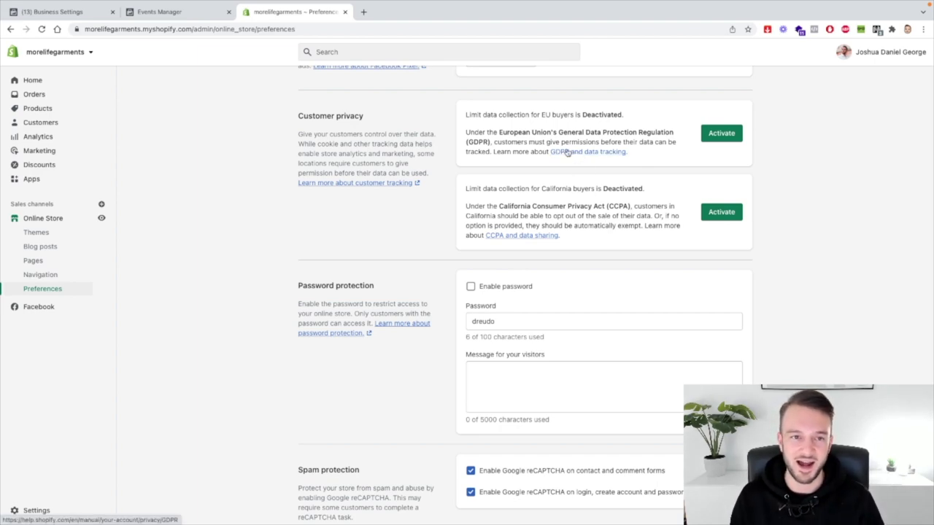
pyautogui.scroll(1, 212, 277)
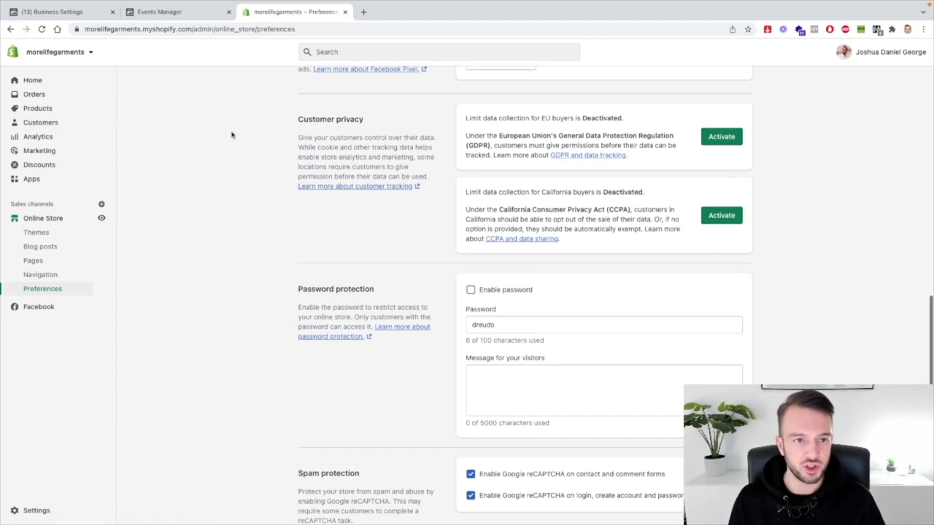
# Step through the Events Manager Shopify connection wizard past the Active status check and finish it.
pyautogui.click(165, 13)
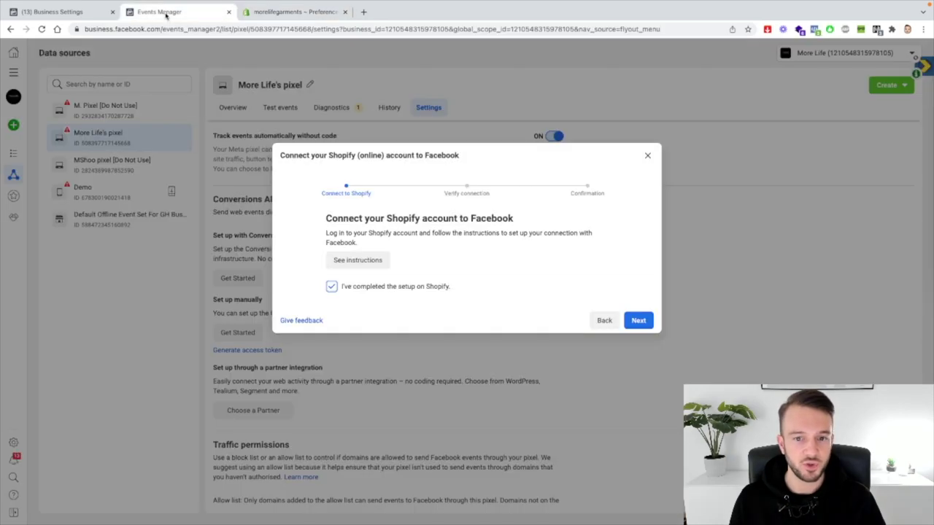
pyautogui.click(639, 321)
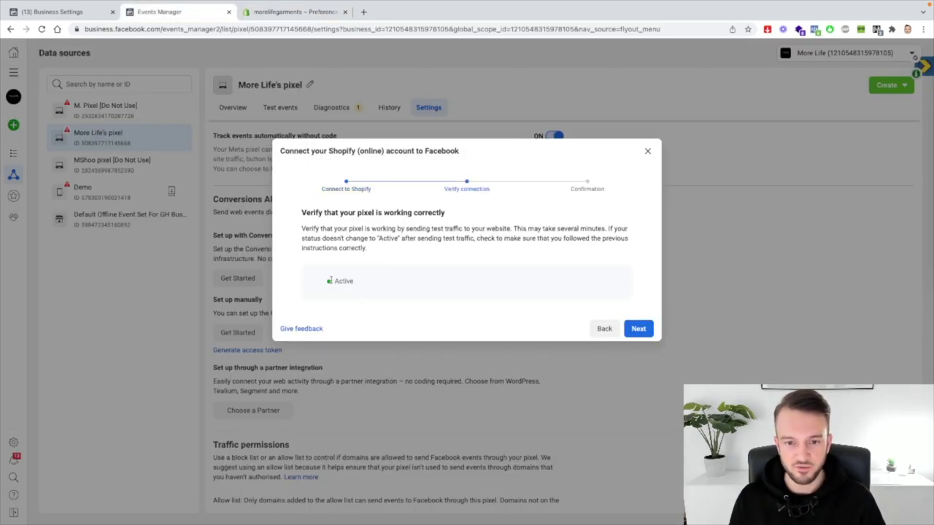
pyautogui.click(639, 330)
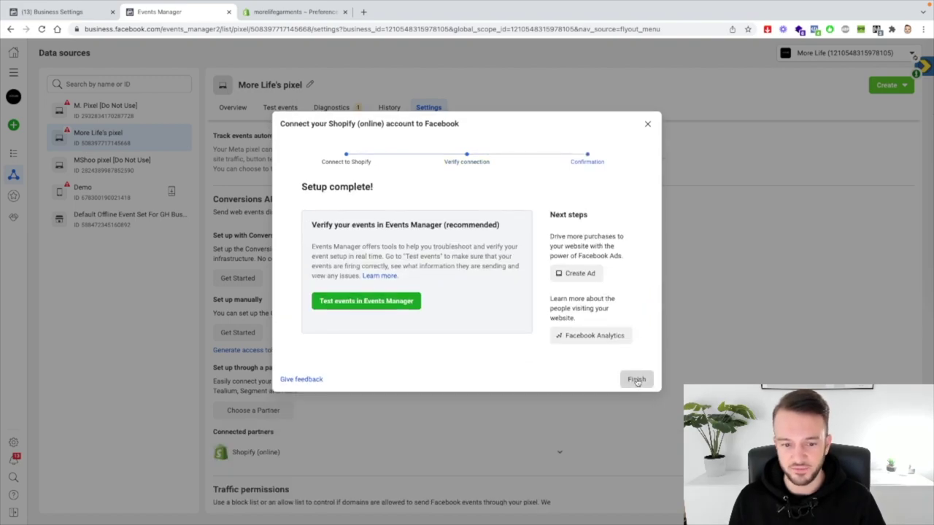
pyautogui.click(638, 380)
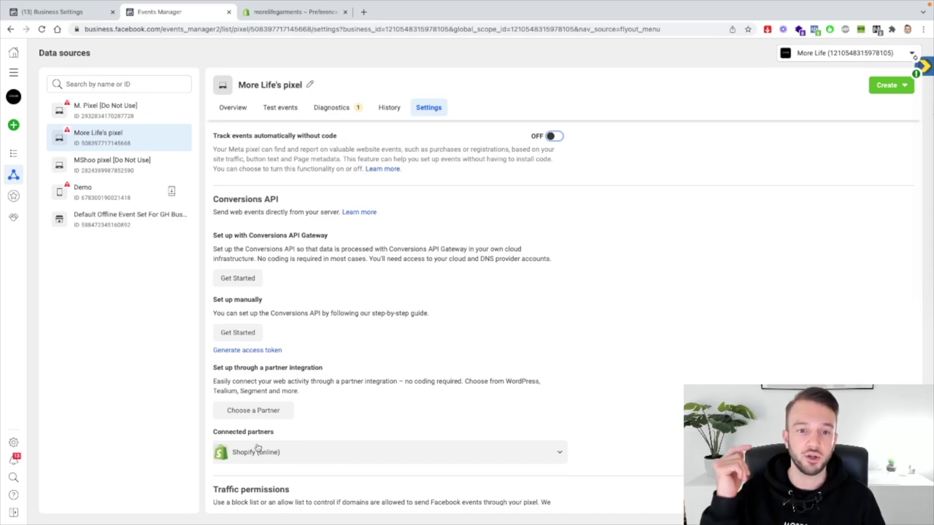
# Switch 'Track events automatically without code' ON in the More Life pixel's Event setup.
pyautogui.scroll(2, 257, 446)
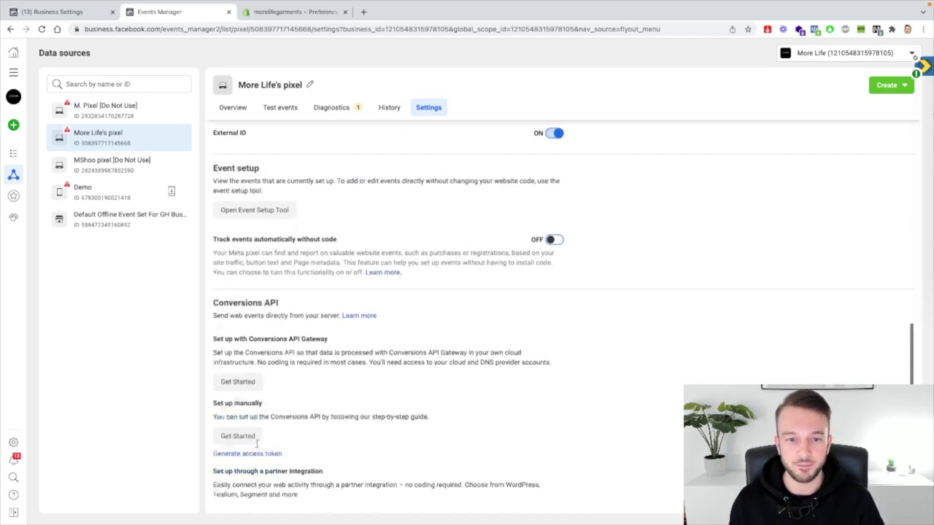
pyautogui.scroll(5, 359, 242)
pyautogui.scroll(-1, 359, 242)
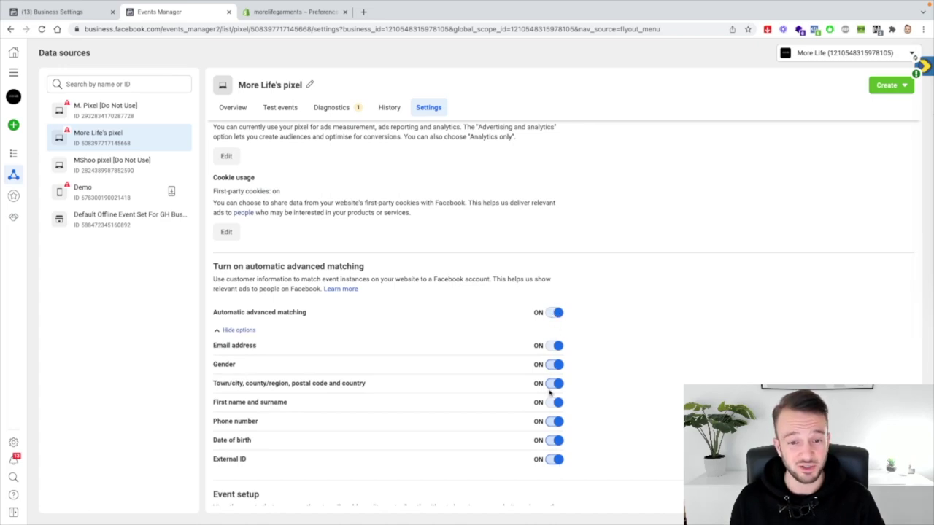
pyautogui.scroll(-2, 546, 364)
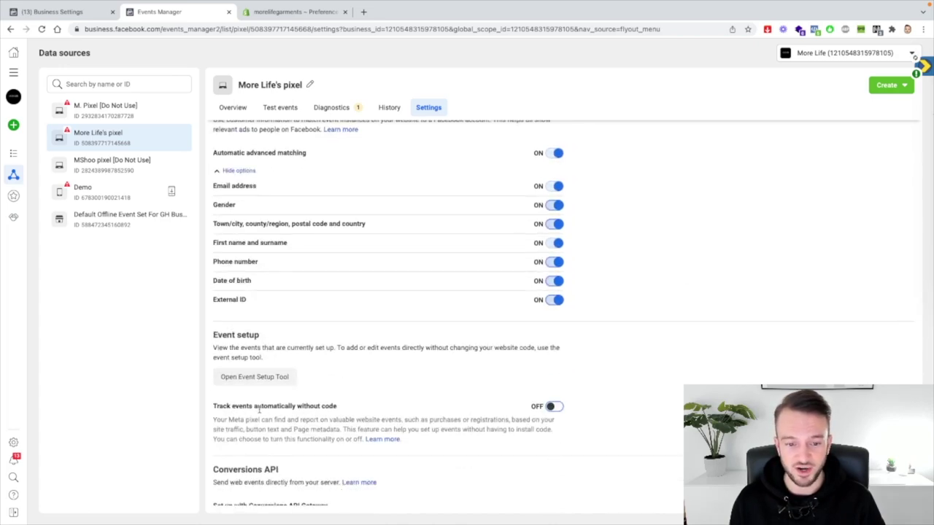
pyautogui.click(554, 413)
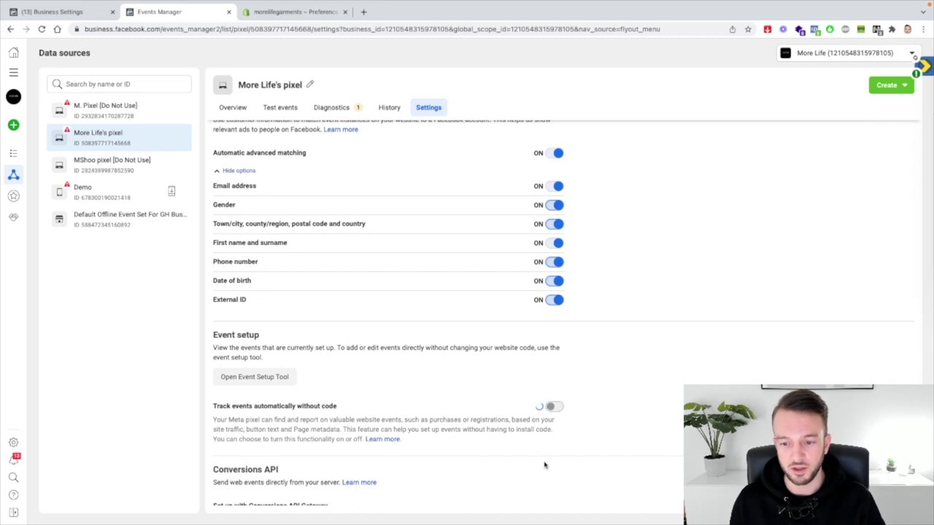
pyautogui.scroll(2, 510, 437)
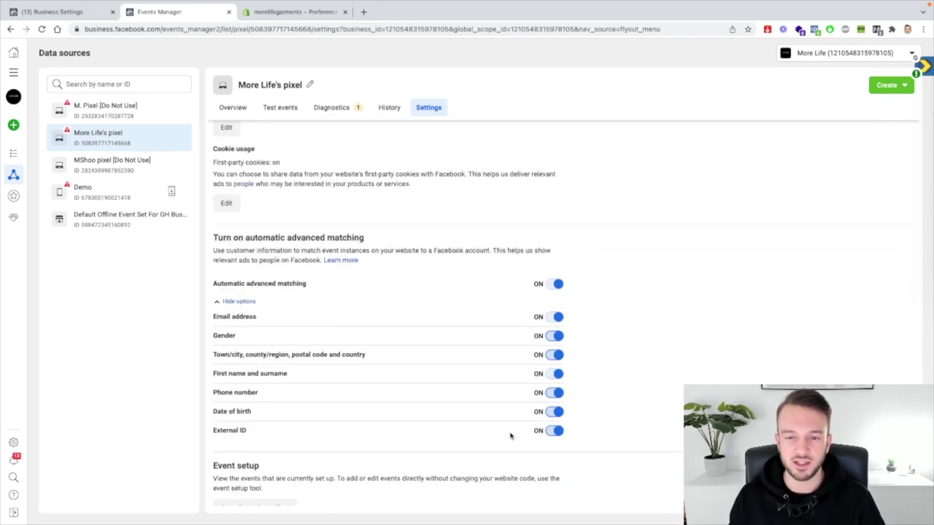
pyautogui.scroll(1, 478, 411)
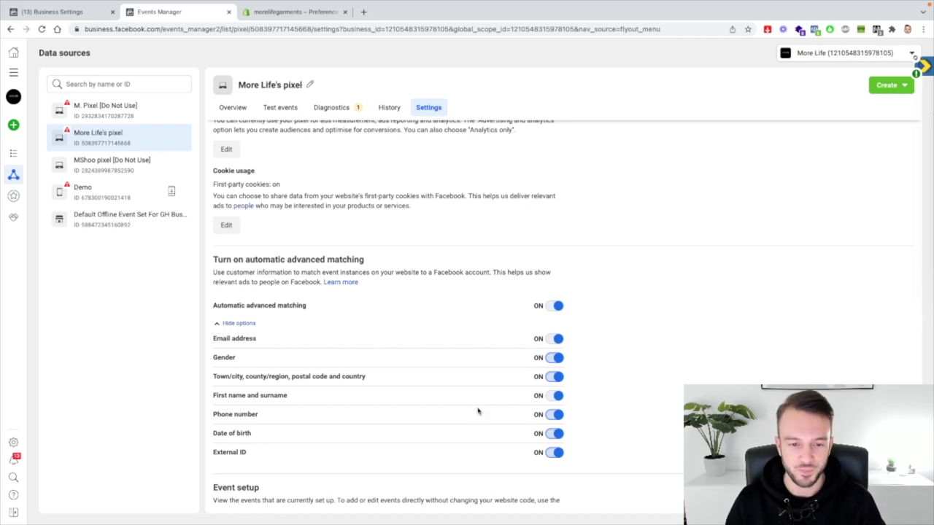
pyautogui.scroll(-10, 478, 412)
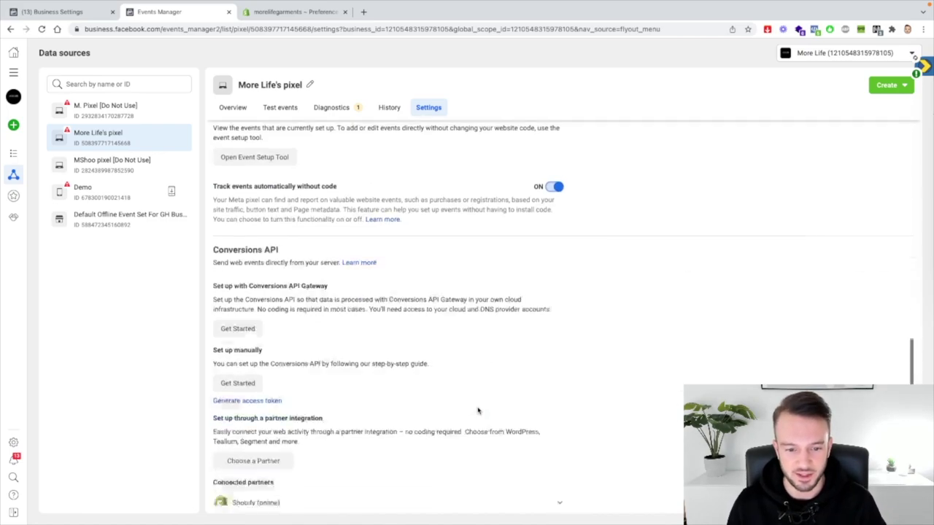
pyautogui.scroll(20, 478, 411)
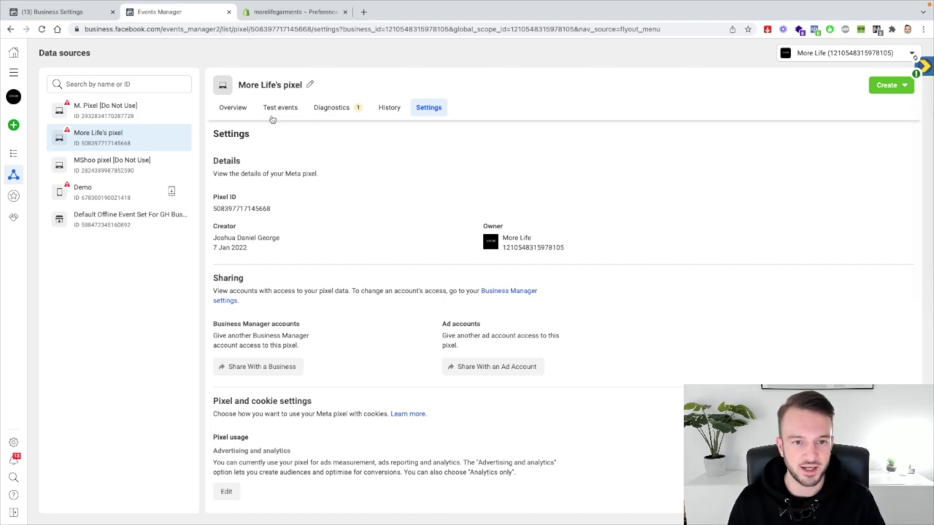
# Open the More Life pixel's Overview tab and show the aggregated event measurement panel.
pyautogui.click(232, 109)
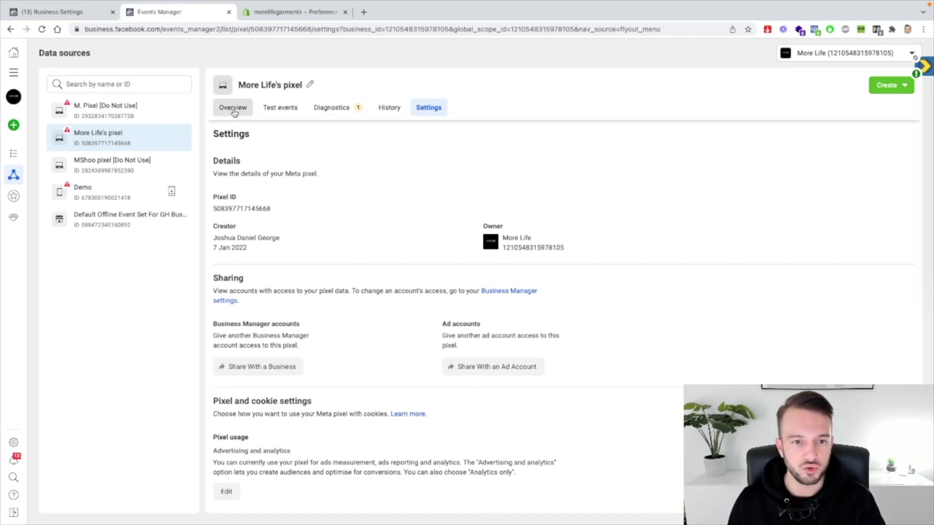
pyautogui.scroll(-1, 356, 269)
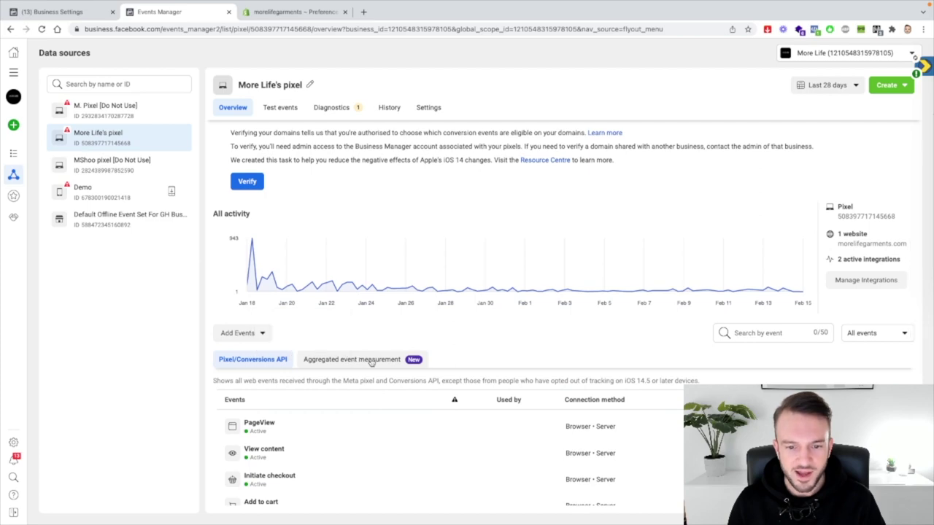
pyautogui.click(354, 360)
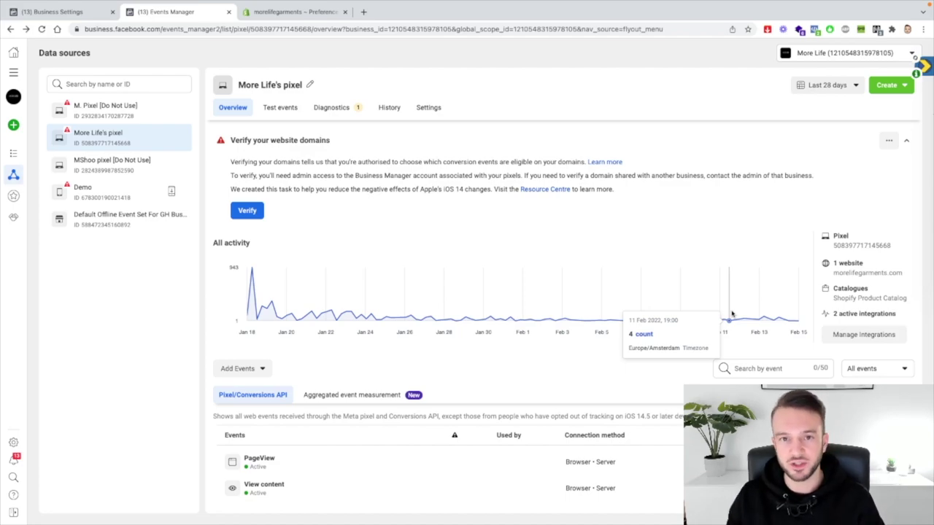
pyautogui.scroll(-3, 732, 313)
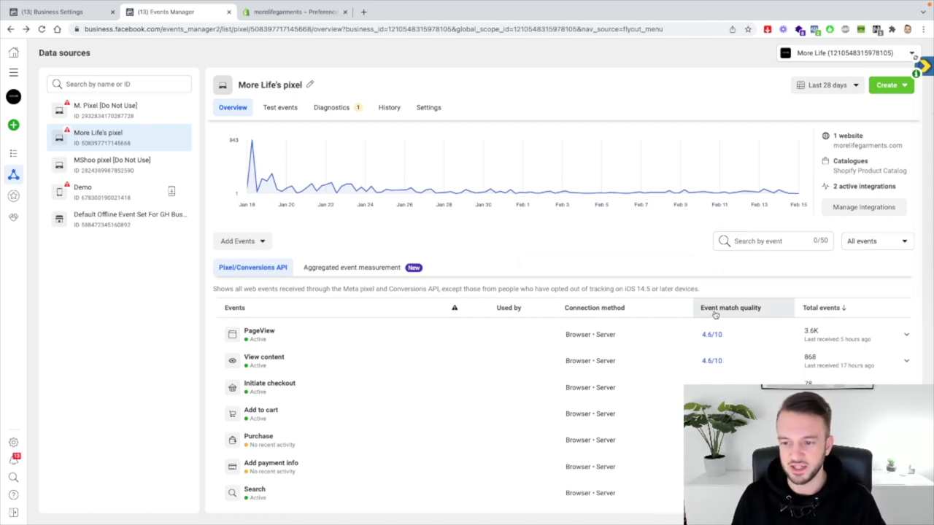
pyautogui.moveTo(715, 315)
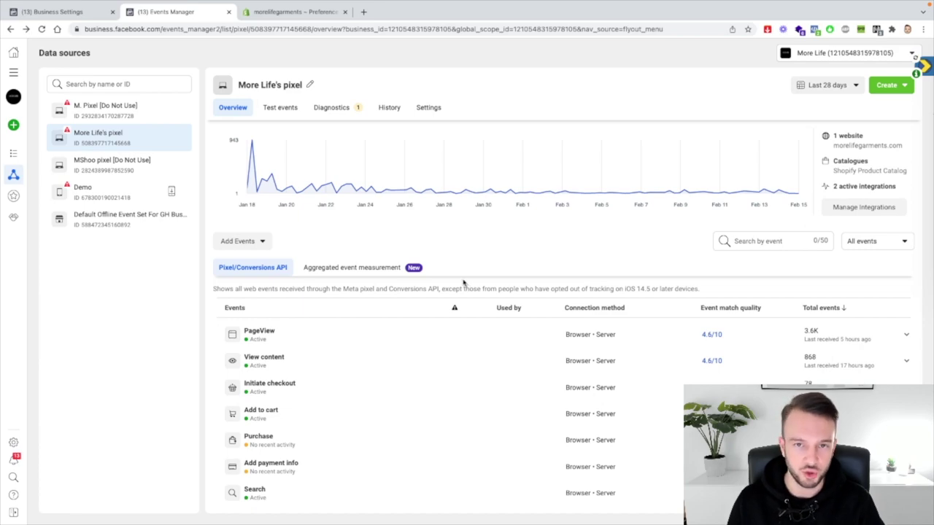
# Go to Aggregated event measurement and start editing morelifegarments.com's web event configuration.
pyautogui.click(358, 270)
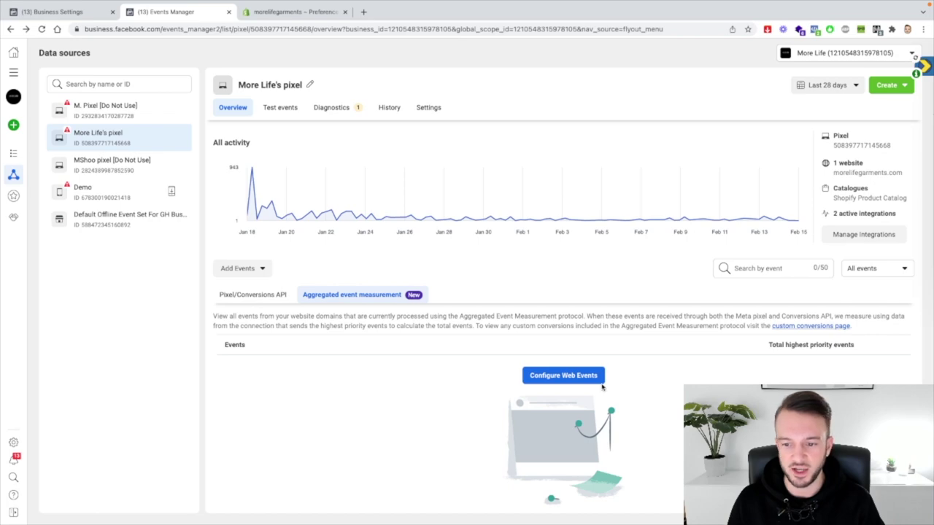
pyautogui.click(562, 376)
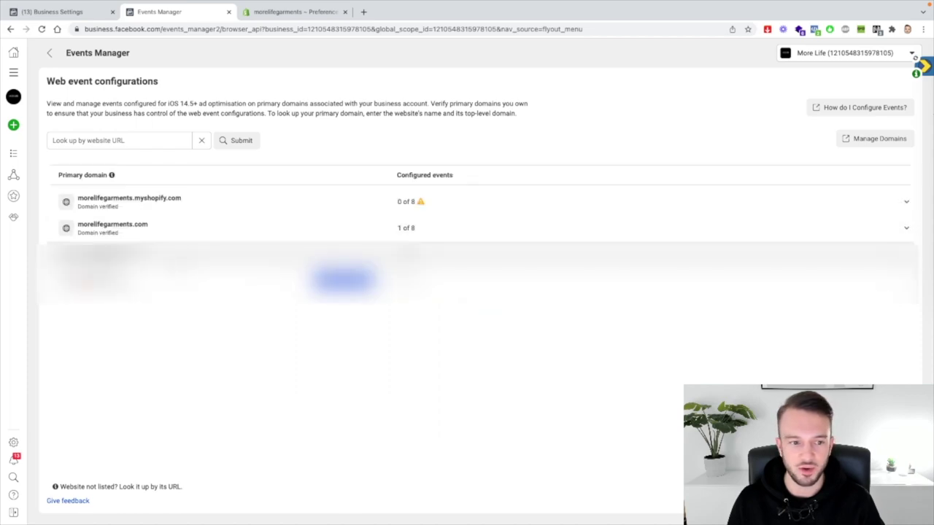
pyautogui.click(426, 227)
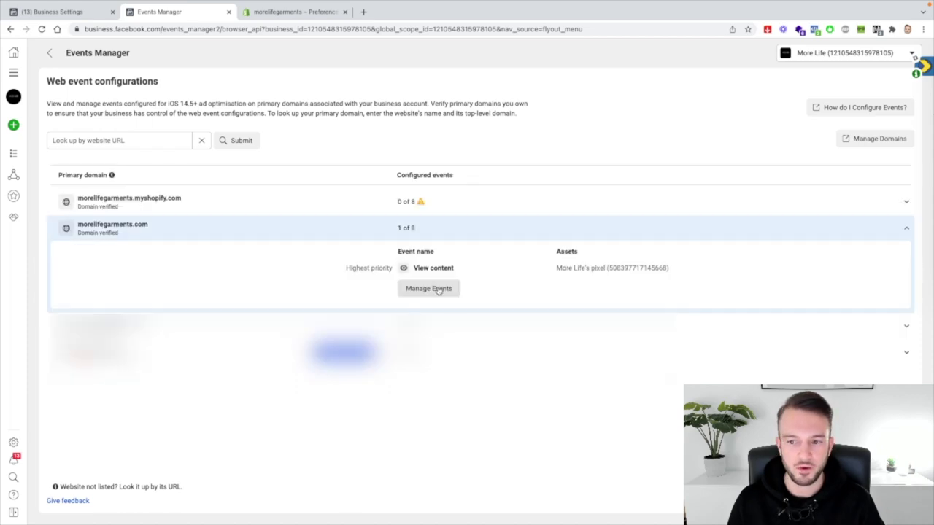
pyautogui.click(436, 289)
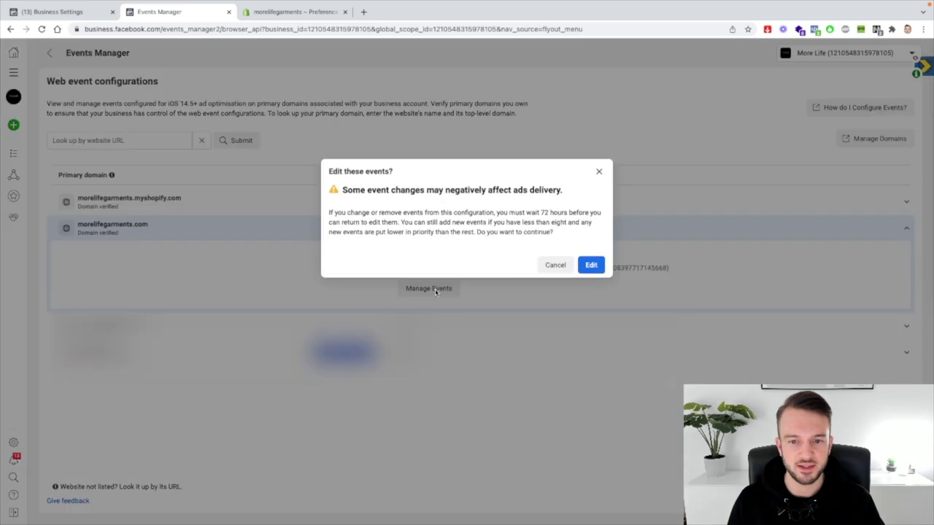
# Set Purchase as the top-priority event and add Initiate checkout second for More Life's pixel.
pyautogui.click(591, 268)
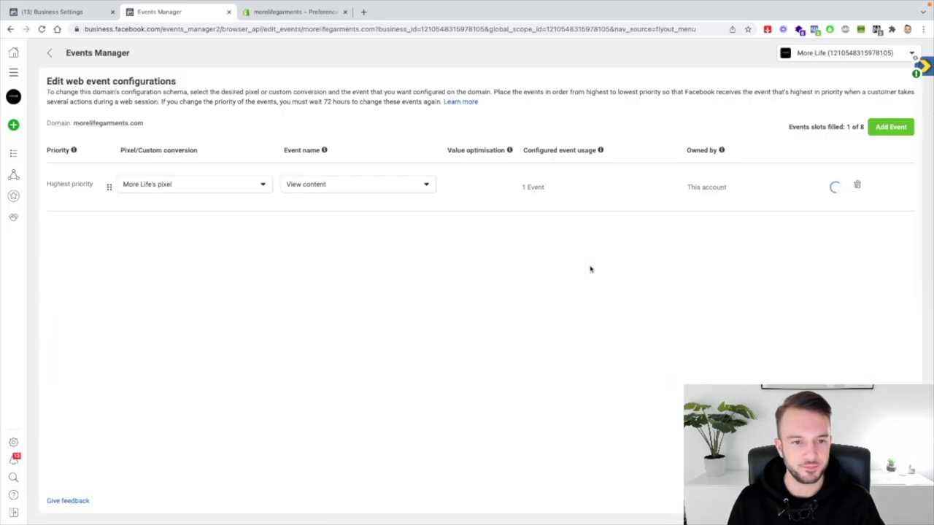
pyautogui.click(216, 188)
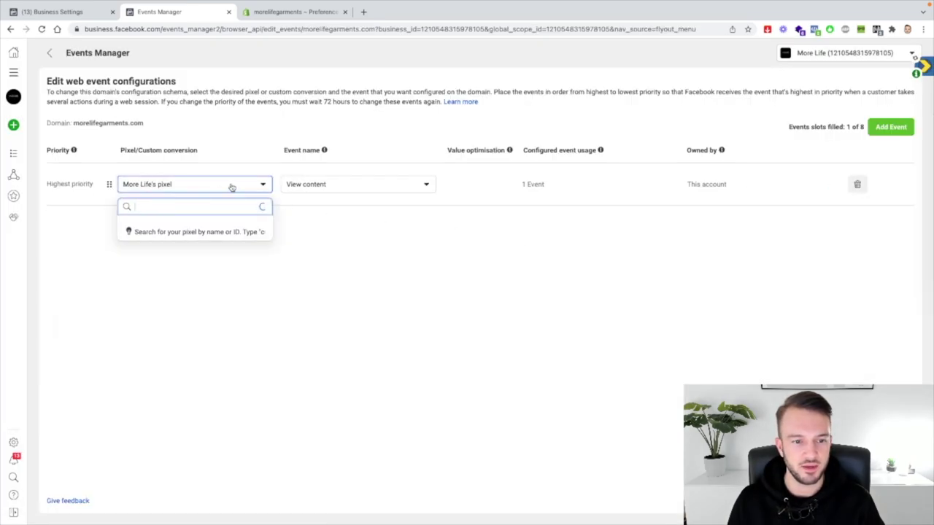
pyautogui.click(373, 196)
pyautogui.click(372, 185)
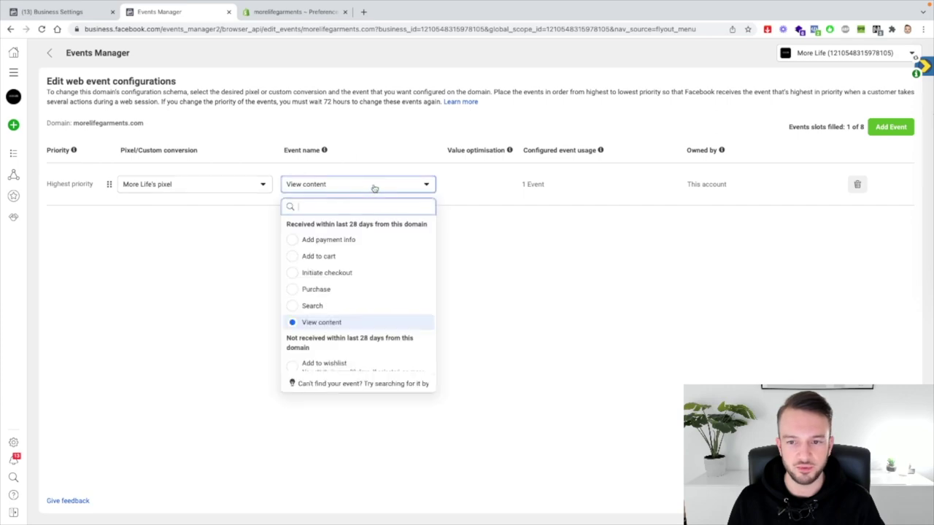
pyautogui.click(333, 288)
pyautogui.click(890, 128)
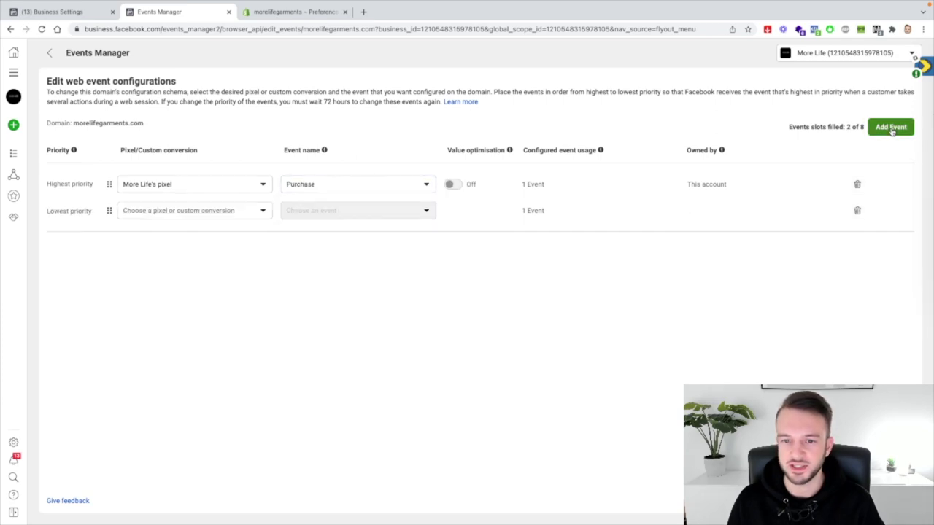
pyautogui.click(199, 213)
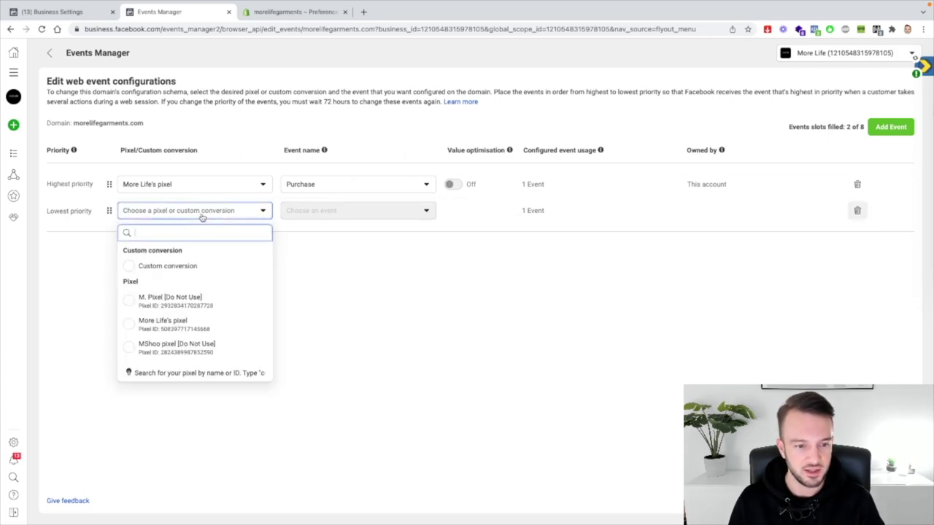
pyautogui.click(163, 321)
pyautogui.click(309, 212)
pyautogui.click(336, 299)
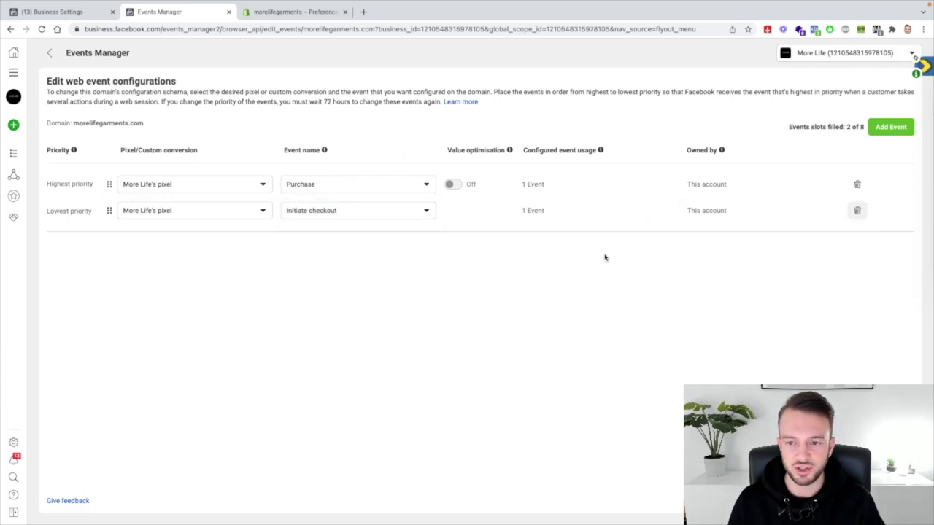
# Add a third event row for More Life's pixel set to Add to cart.
pyautogui.click(879, 129)
pyautogui.click(214, 244)
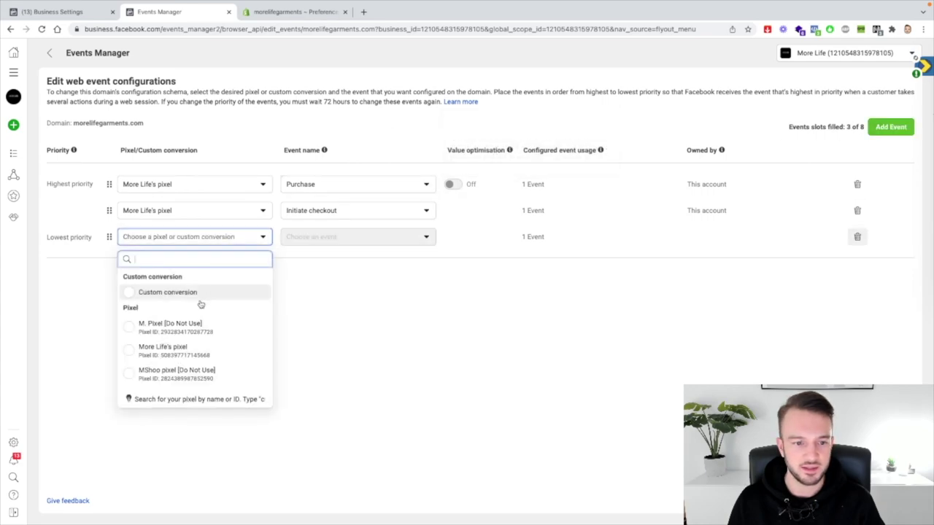
pyautogui.click(198, 344)
pyautogui.click(301, 239)
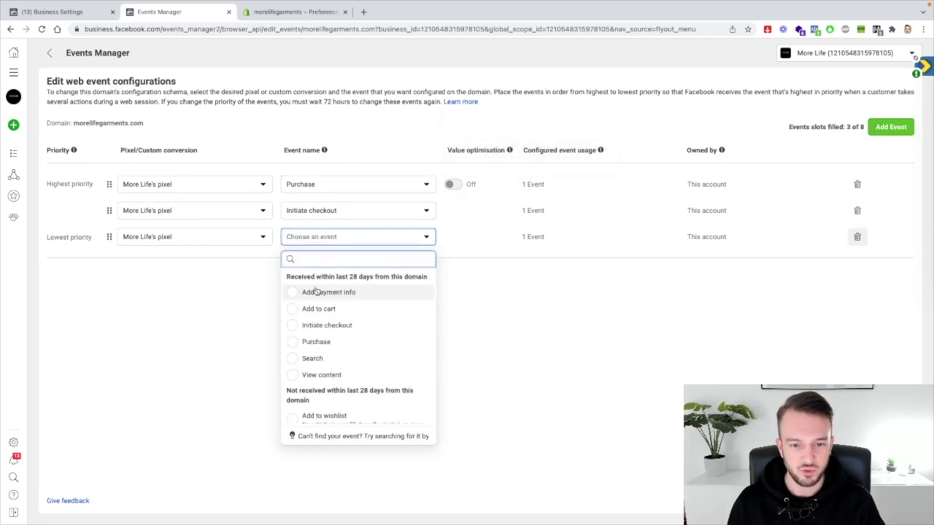
pyautogui.scroll(-2, 333, 344)
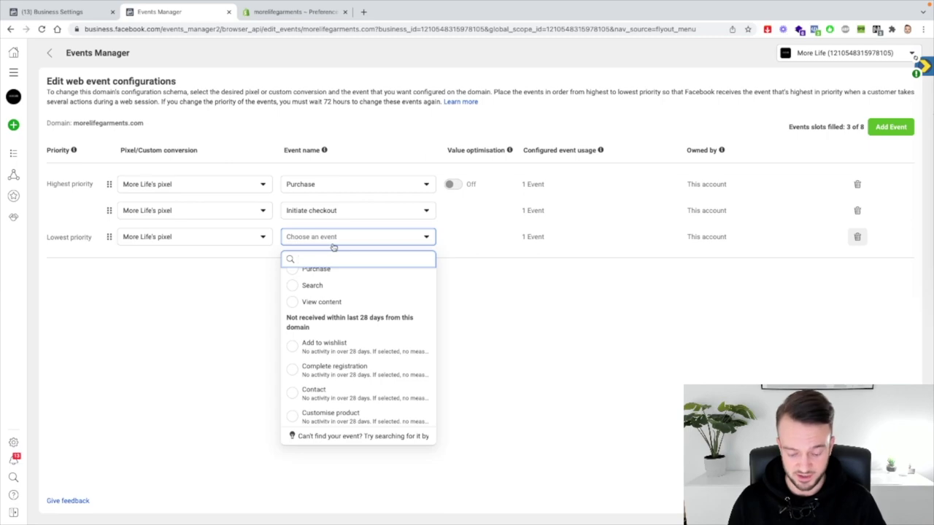
pyautogui.write('add')
pyautogui.click(321, 308)
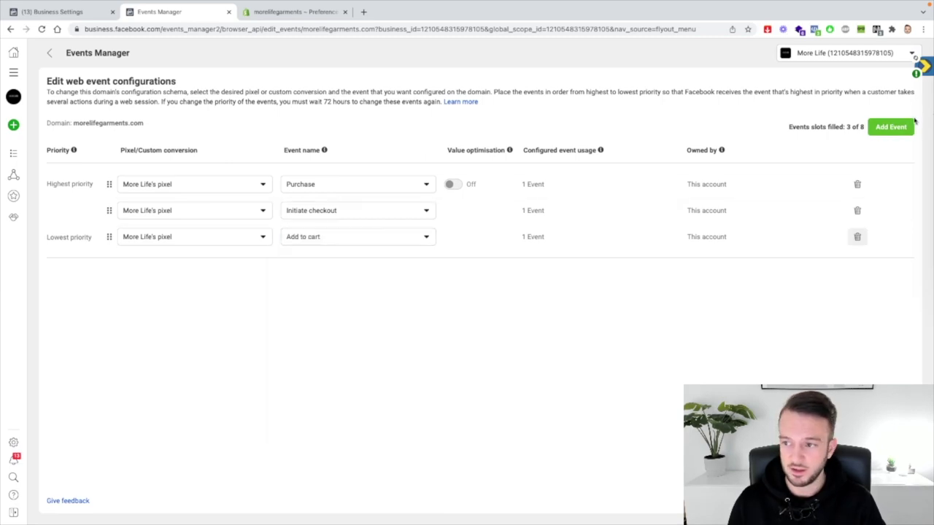
# Add View content as the fourth event, confirm the review and apply the new priorities.
pyautogui.click(890, 127)
pyautogui.click(197, 264)
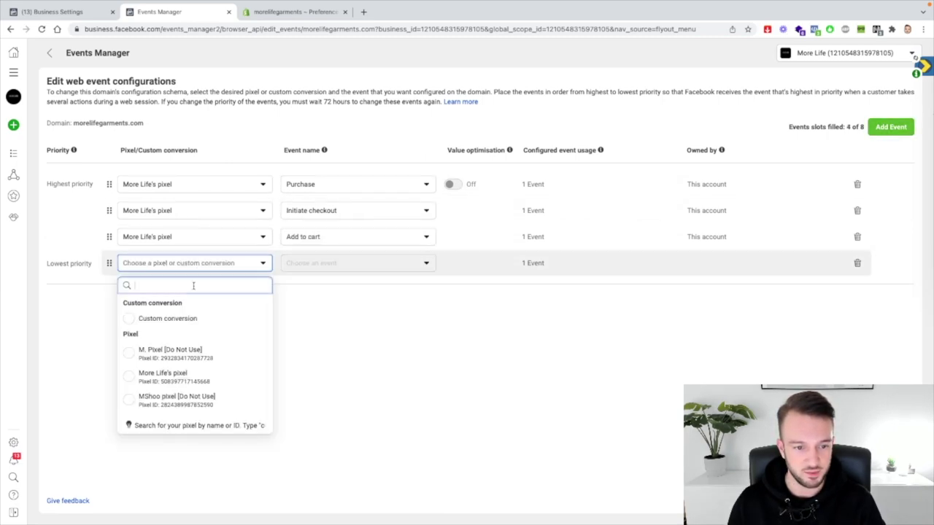
pyautogui.click(162, 373)
pyautogui.click(323, 264)
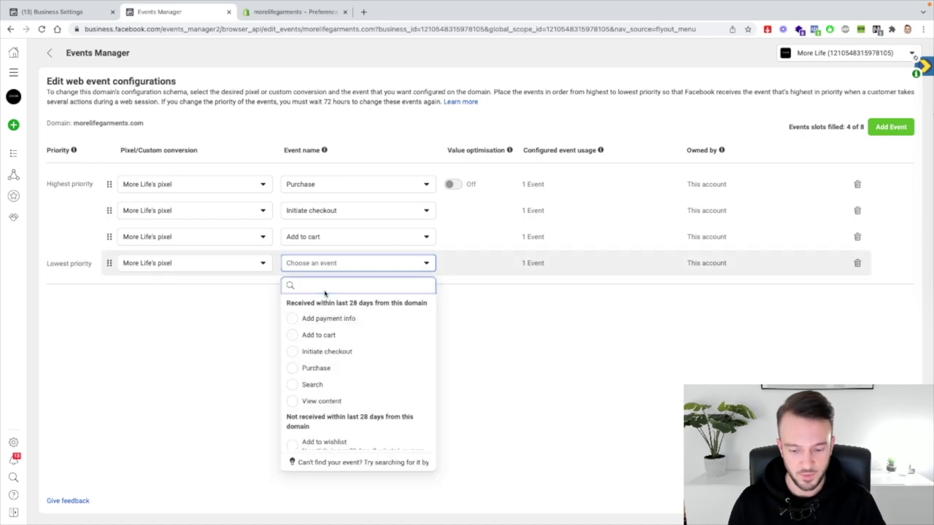
pyautogui.write('view')
pyautogui.click(325, 322)
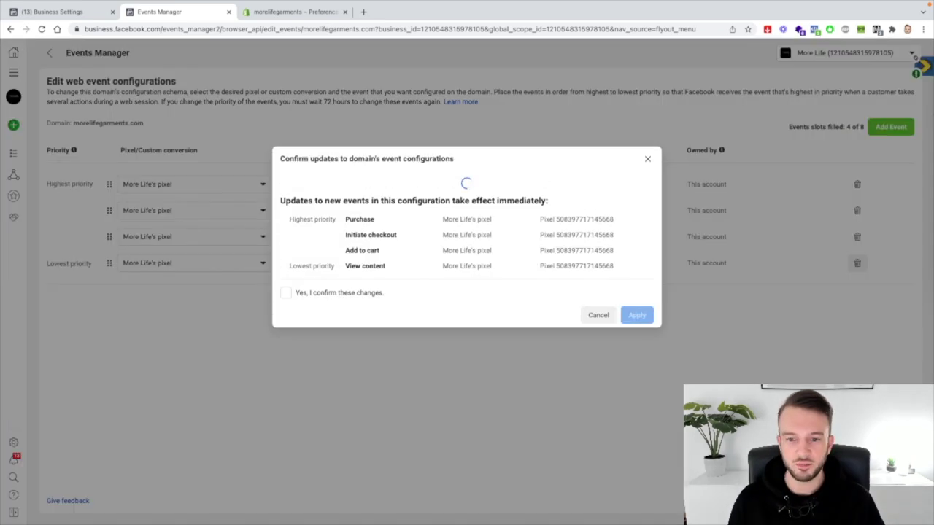
pyautogui.click(343, 292)
pyautogui.click(637, 319)
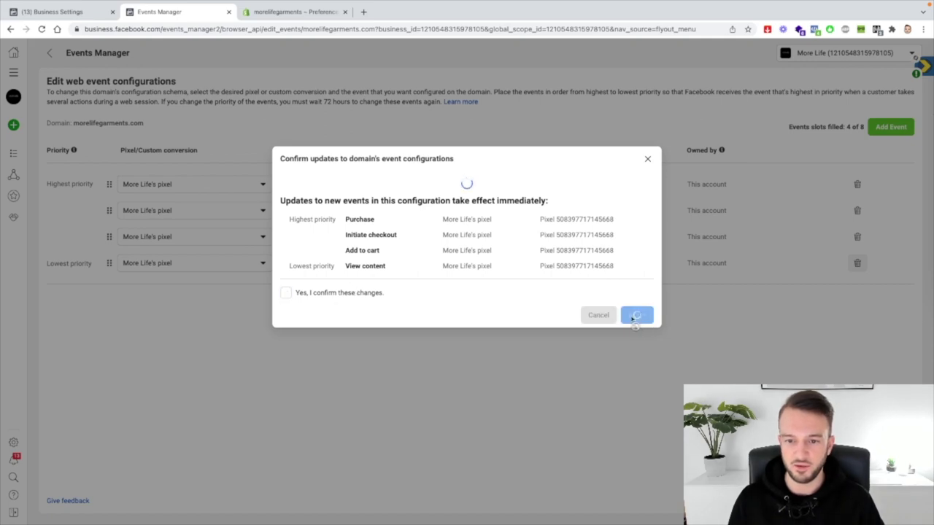